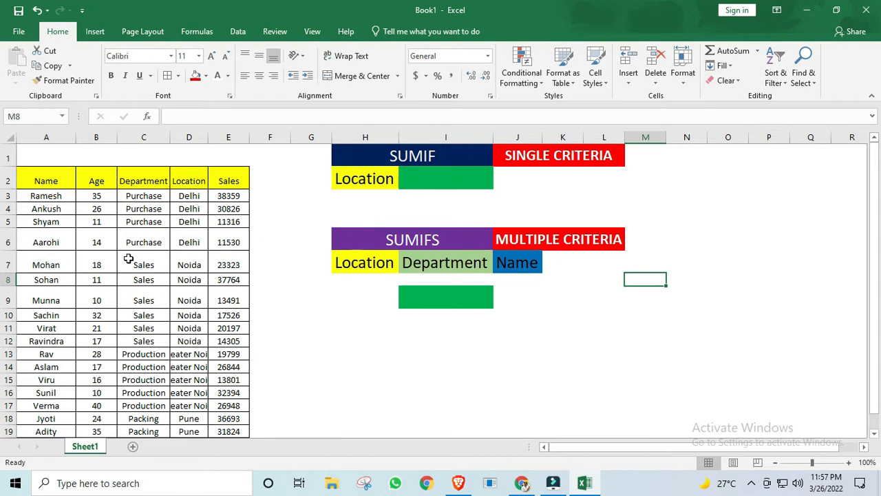
# Step: Examine the data table in A2:E19 and the SUMIF and SUMIFS headings with their result cells
pyautogui.moveTo(44, 178); pyautogui.dragTo(243, 431)
pyautogui.scroll(-2, 187, 350)
pyautogui.scroll(2, 186, 350)
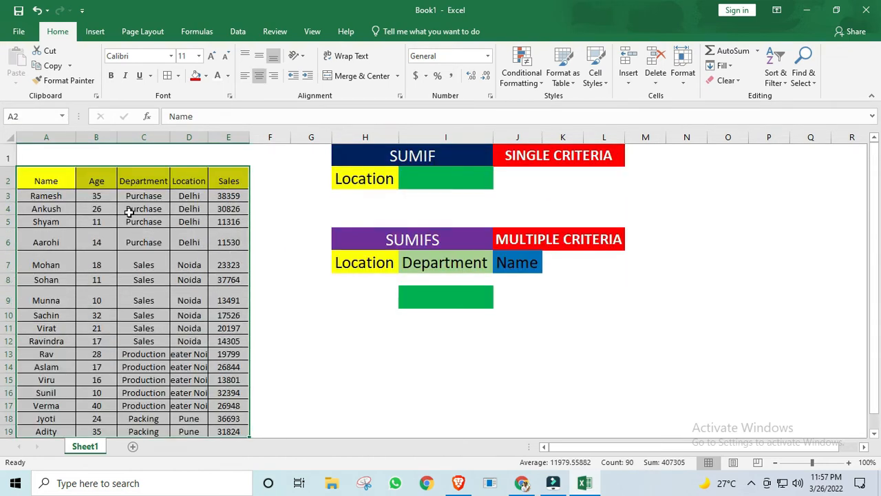
pyautogui.click(315, 206)
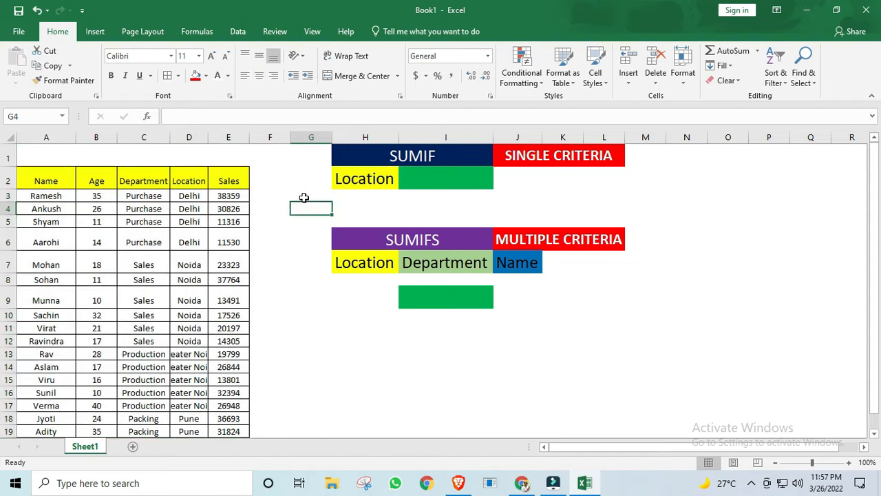
pyautogui.click(405, 157)
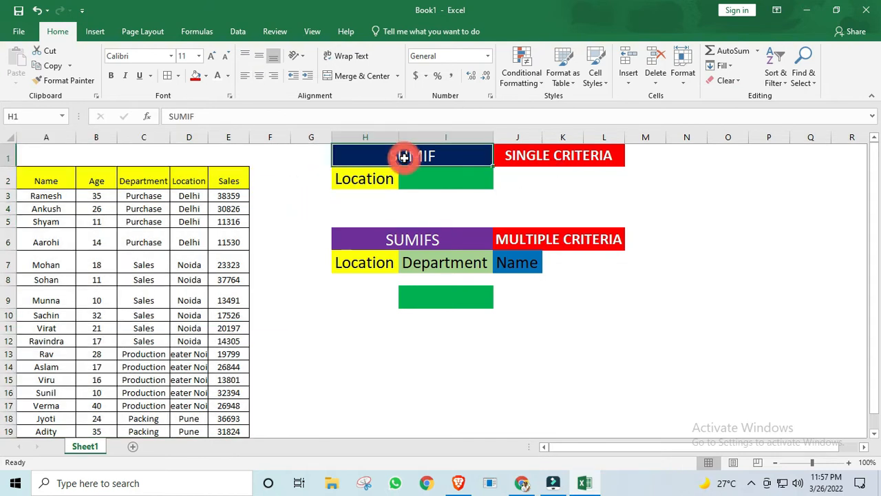
pyautogui.click(421, 180)
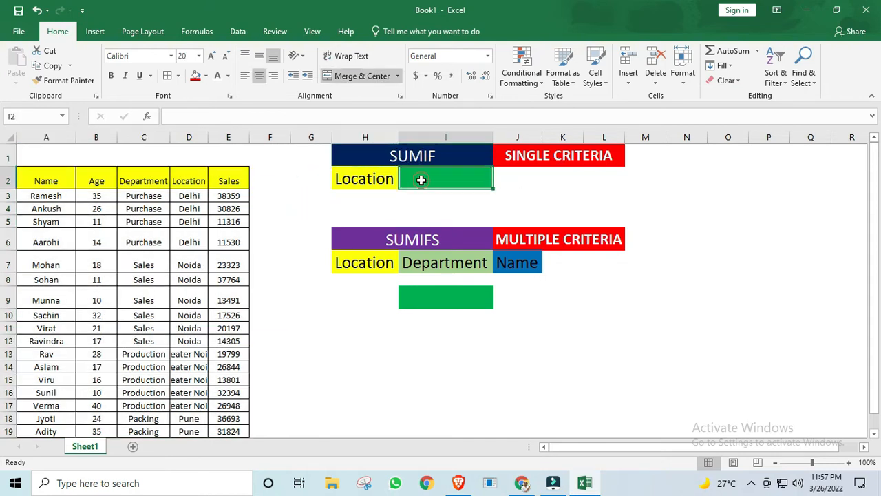
pyautogui.click(421, 240)
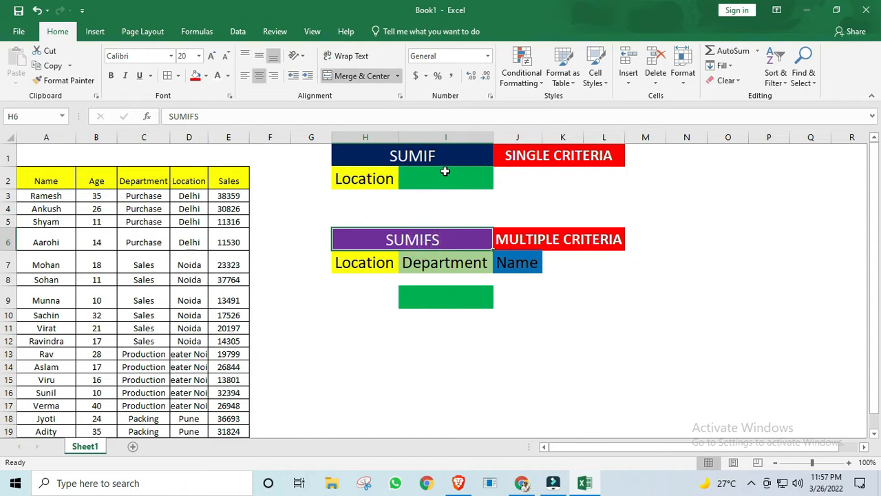
pyautogui.click(428, 157)
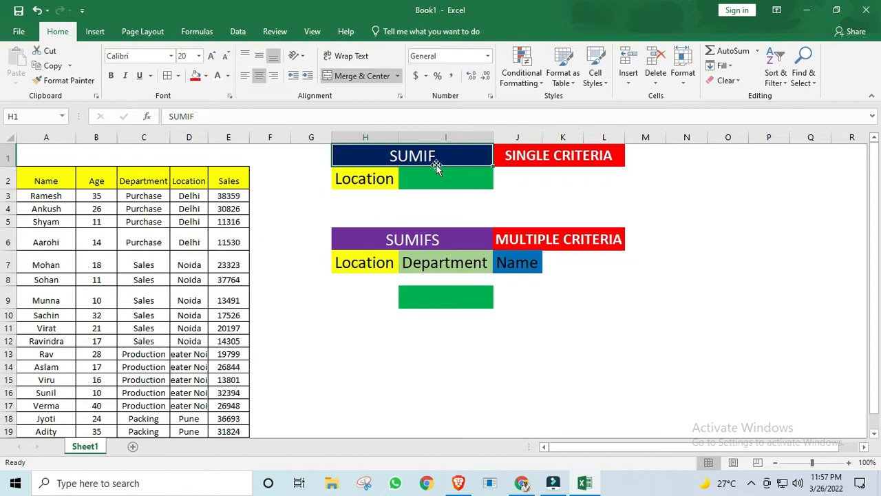
pyautogui.click(432, 176)
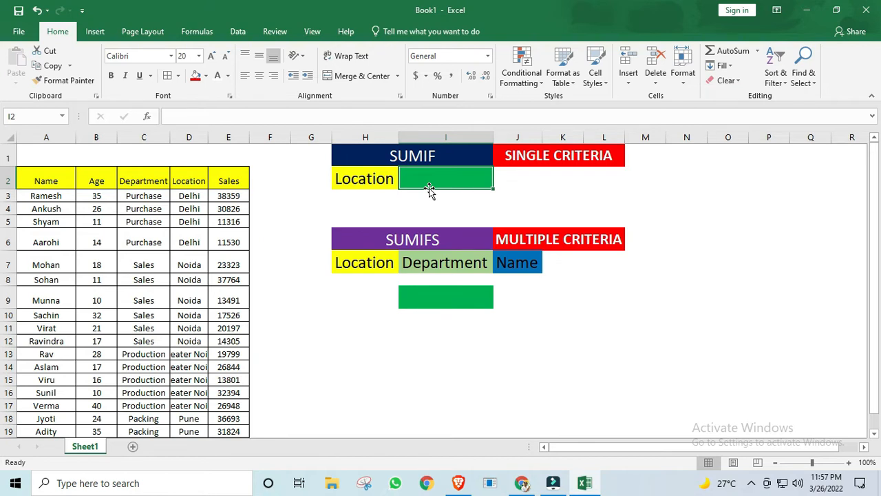
pyautogui.click(655, 195)
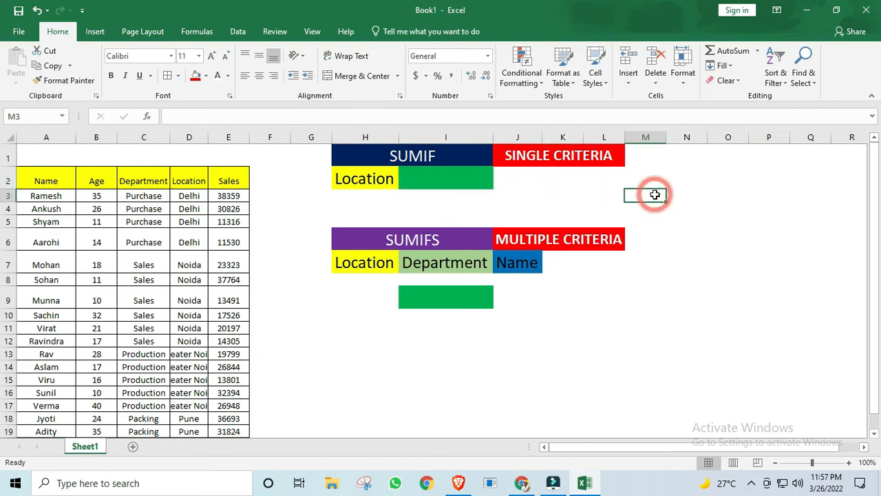
pyautogui.write('=')
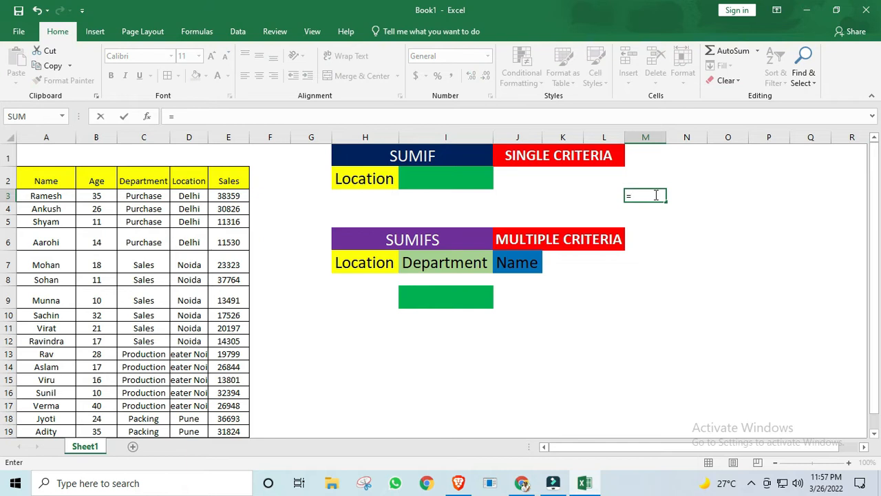
pyautogui.write('IF(')
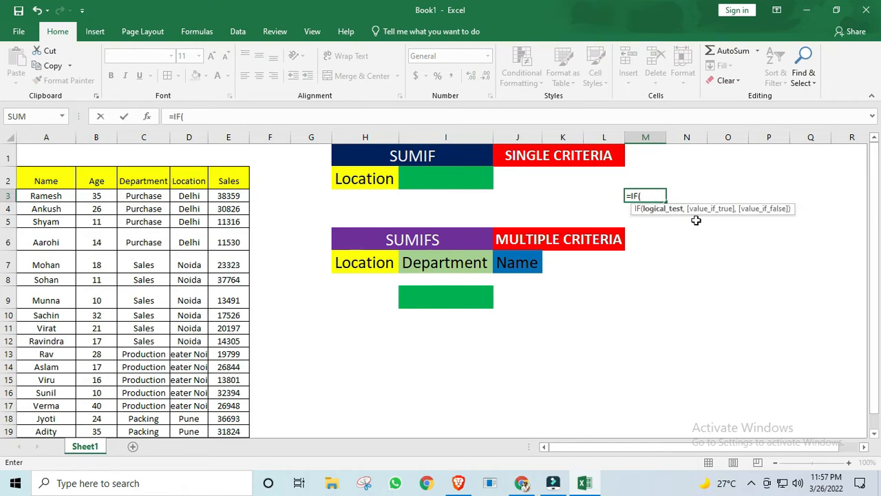
pyautogui.press('Escape')
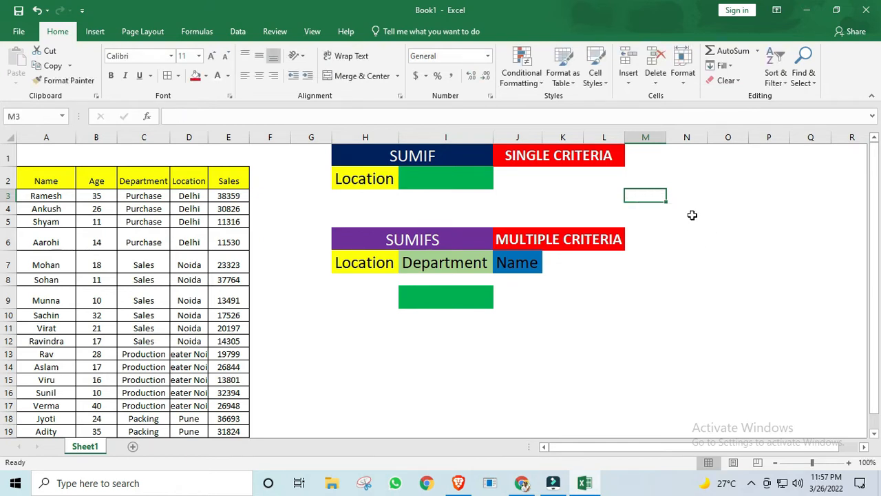
# Step: Review the Location and Sales columns for SUMIF, and the Department, Location, Name and Sales columns for SUMIFS
pyautogui.click(431, 182)
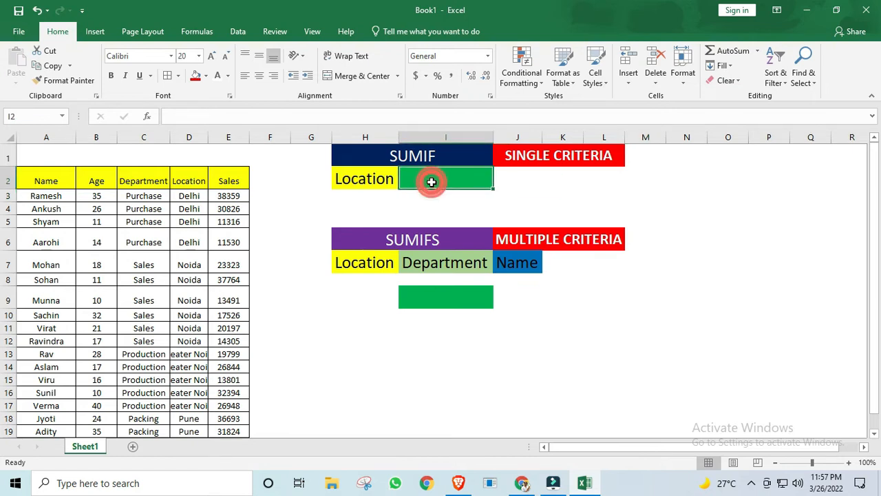
pyautogui.click(407, 155)
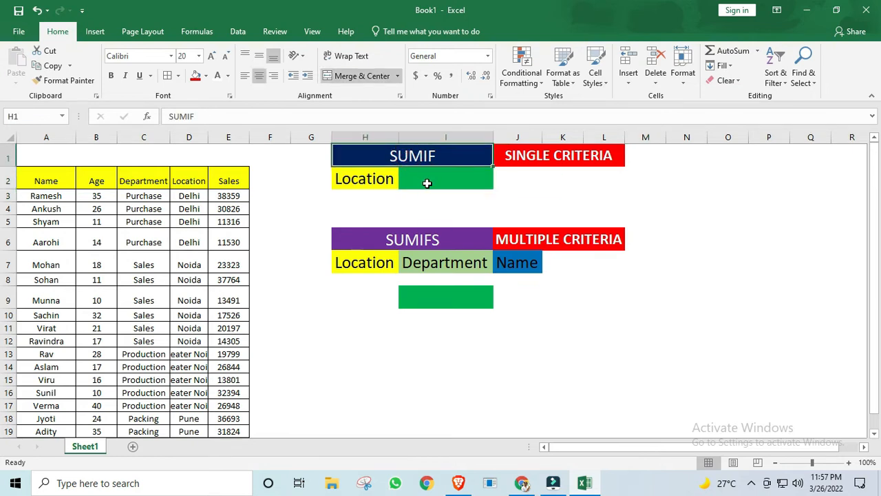
pyautogui.click(426, 183)
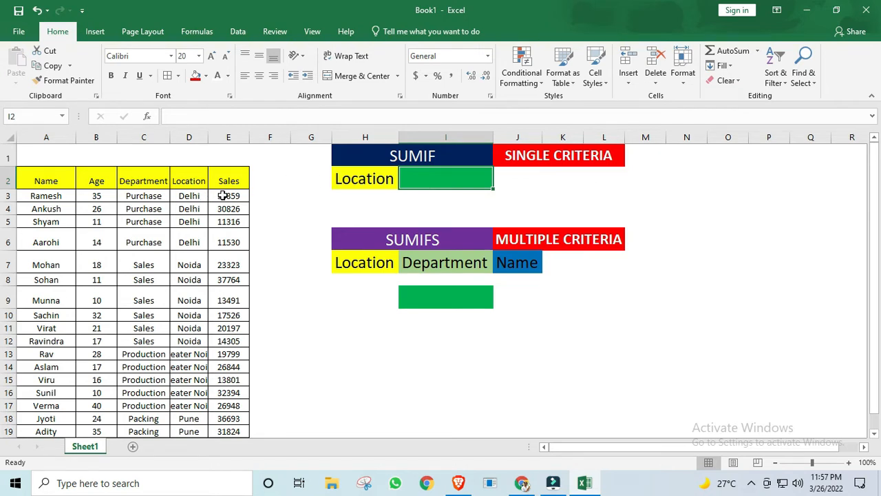
pyautogui.moveTo(189, 196); pyautogui.dragTo(188, 354)
pyautogui.moveTo(228, 196); pyautogui.dragTo(230, 327)
pyautogui.click(413, 241)
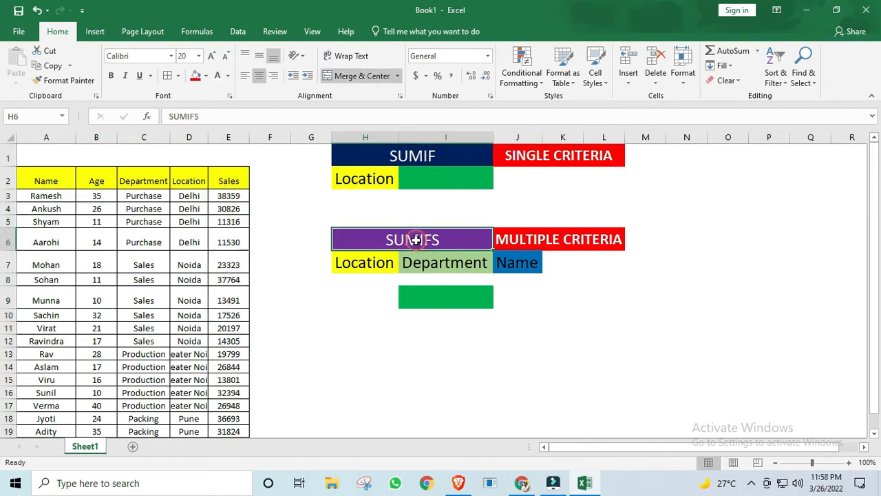
pyautogui.moveTo(130, 197); pyautogui.dragTo(125, 340)
pyautogui.moveTo(189, 196); pyautogui.dragTo(189, 340)
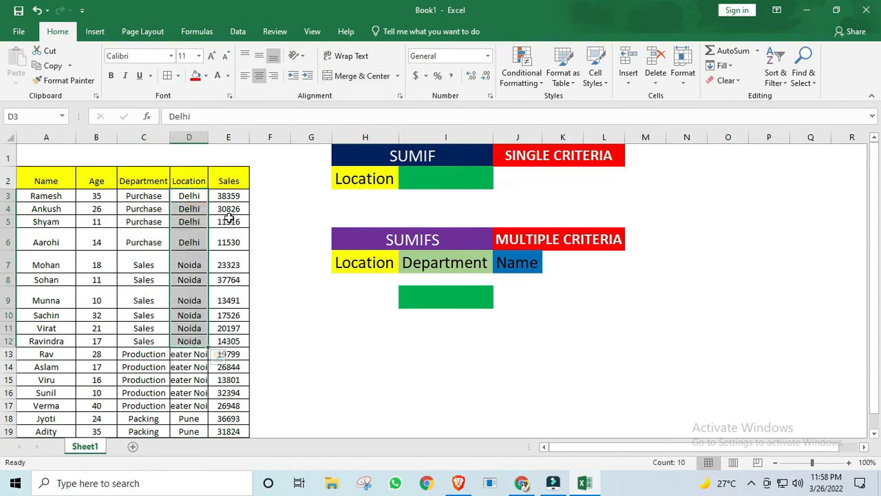
pyautogui.moveTo(75, 195); pyautogui.dragTo(46, 300)
pyautogui.moveTo(232, 194); pyautogui.dragTo(226, 314)
pyautogui.click(503, 204)
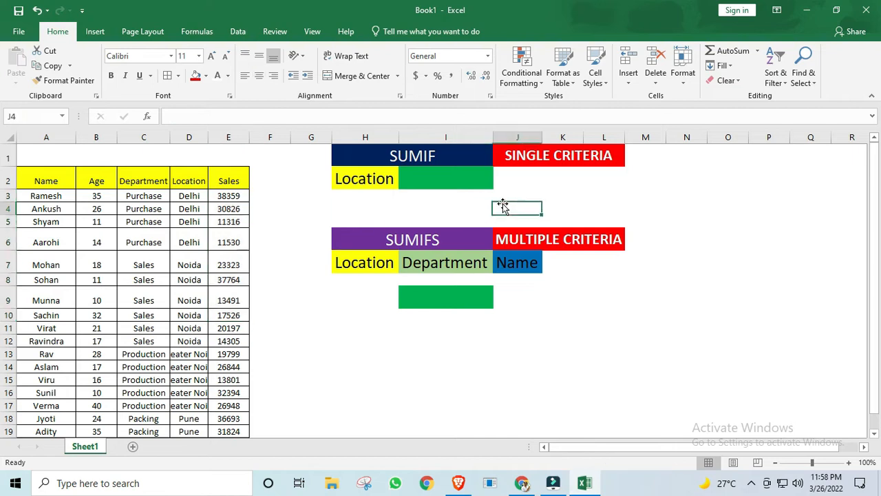
pyautogui.click(455, 178)
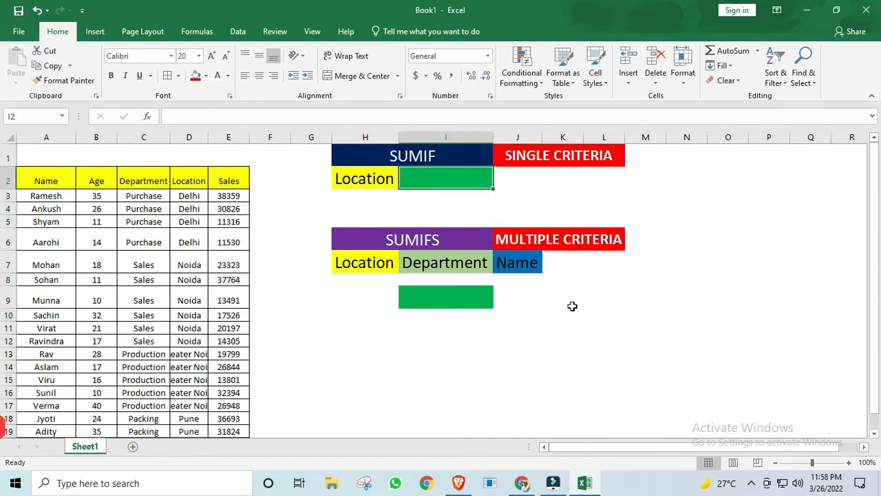
pyautogui.write('=SUI')
pyautogui.press('BackSpace')
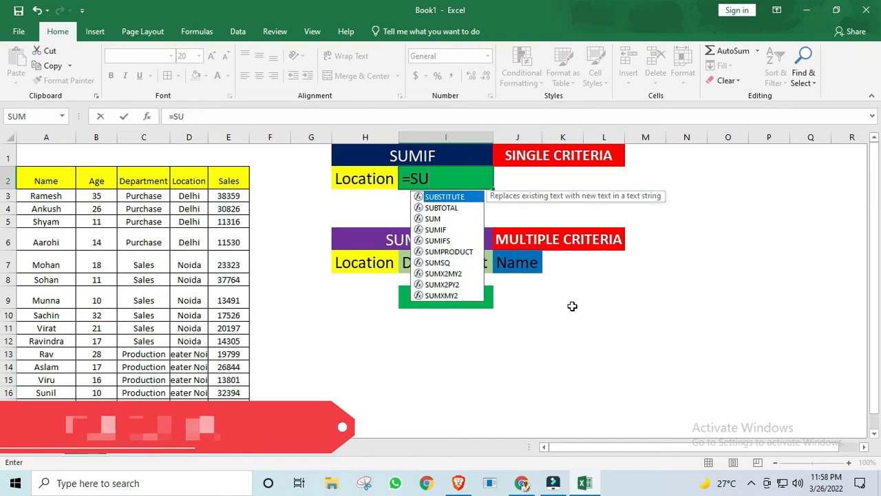
pyautogui.press('BackSpace')
pyautogui.write('UMIF(')
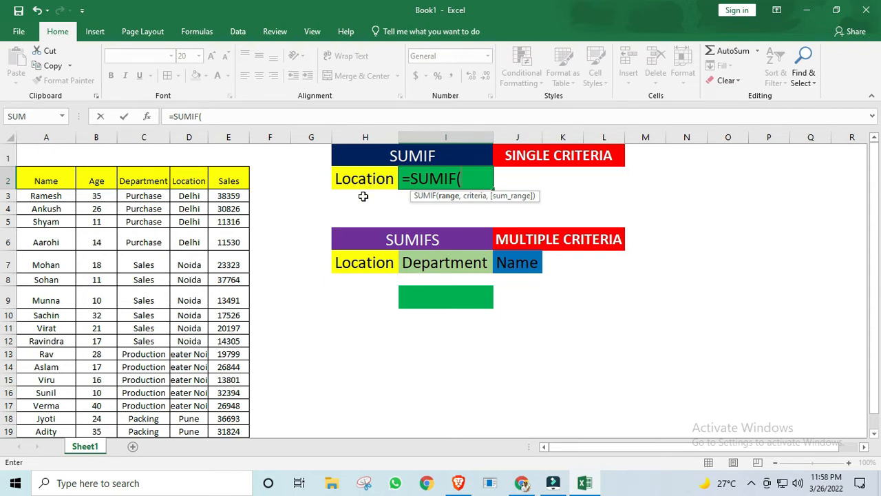
pyautogui.press('Escape')
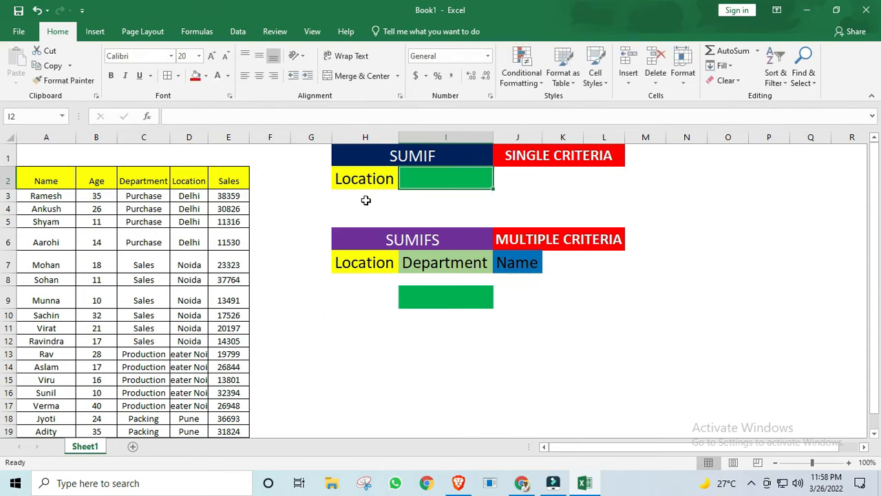
# Step: Enter Delhi in cell H3 under the SUMIF Location label
pyautogui.click(366, 199)
pyautogui.write('dE')
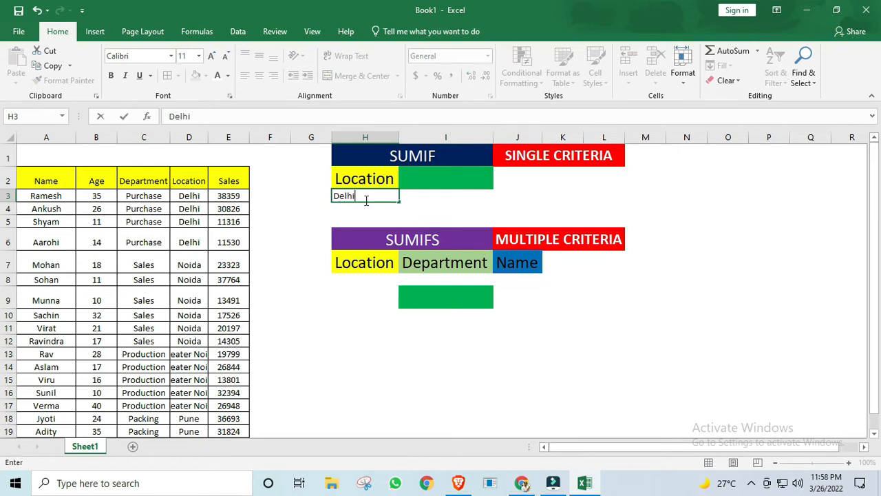
pyautogui.press('Return')
# Step: Move the green SUMIFS result cell from I9 down to I11
pyautogui.press('Down')
pyautogui.press('Down')
pyautogui.press('Down')
pyautogui.press('Down')
pyautogui.press('Down')
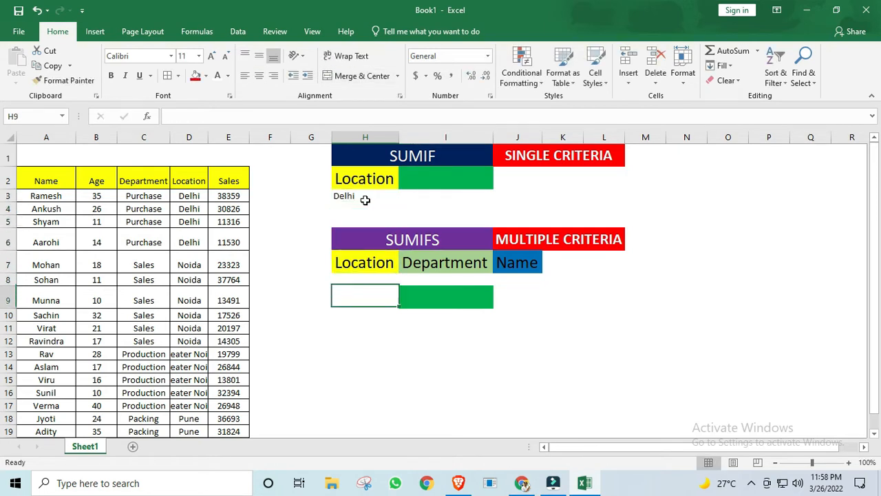
pyautogui.press('Right')
pyautogui.hotkey('shift', 'Down')
pyautogui.hotkey('shift', 'Up')
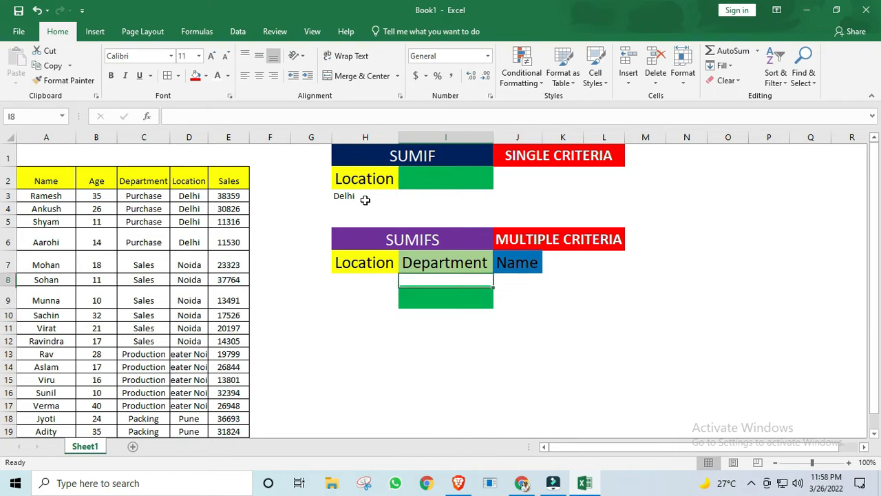
pyautogui.hotkey('ctrl', 'c')
pyautogui.press('Down')
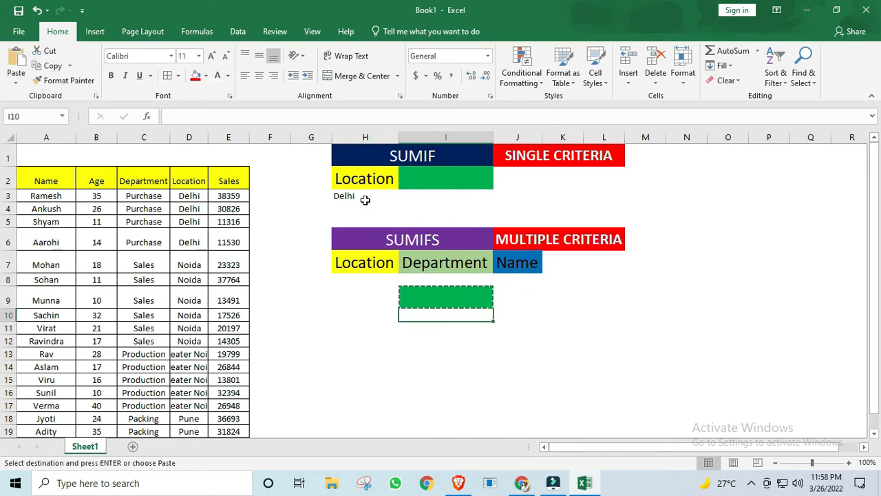
pyautogui.hotkey('ctrl', 'z')
pyautogui.press('Up')
pyautogui.press('Up')
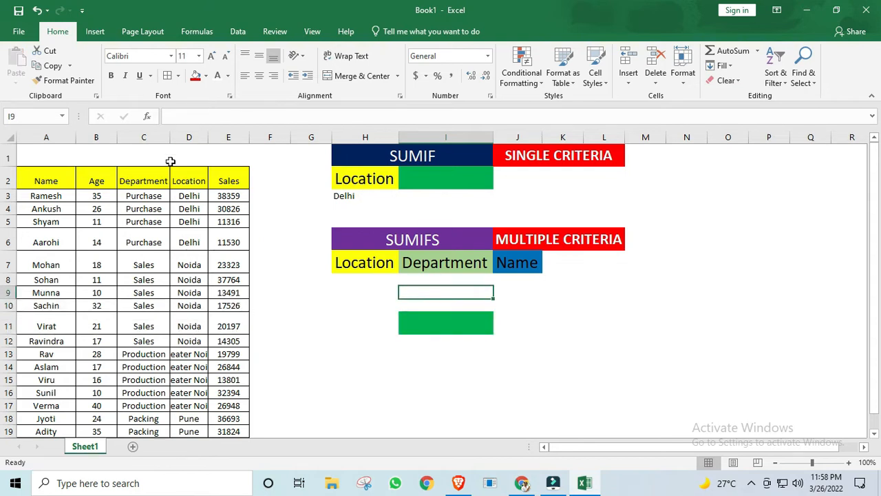
# Step: Copy Delhi from D3 into the Location criteria cells H3 and H8
pyautogui.click(191, 197)
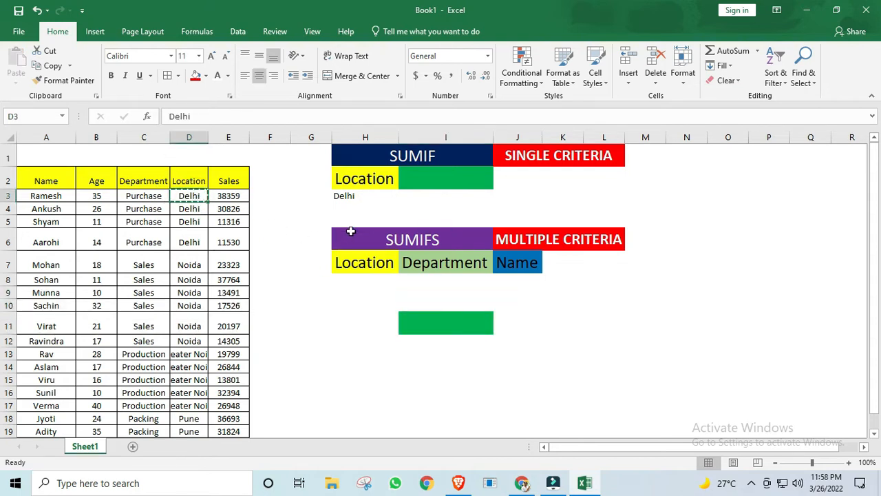
pyautogui.hotkey('ctrl', 'c')
pyautogui.click(358, 198)
pyautogui.hotkey('ctrl', 'v')
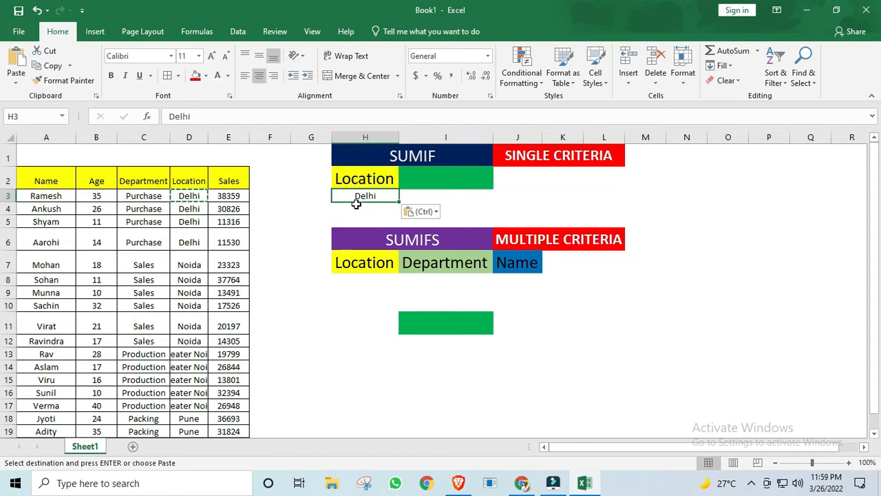
pyautogui.click(367, 291)
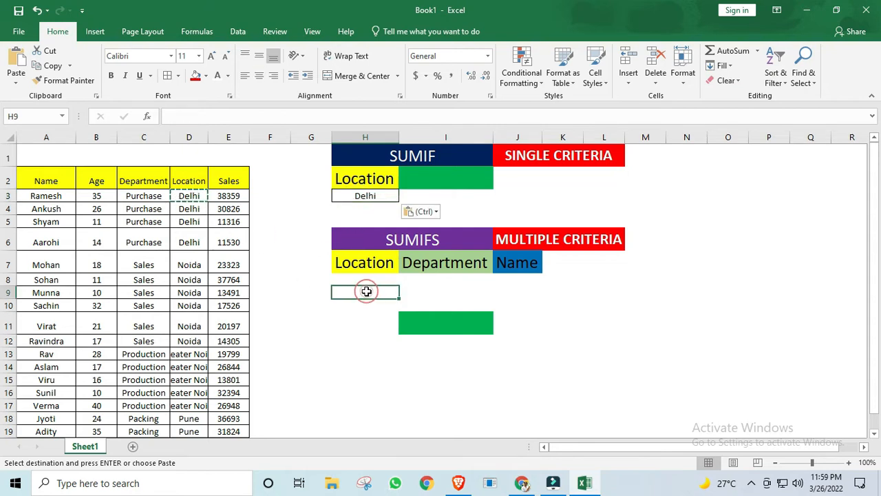
pyautogui.hotkey('ctrl', 'v')
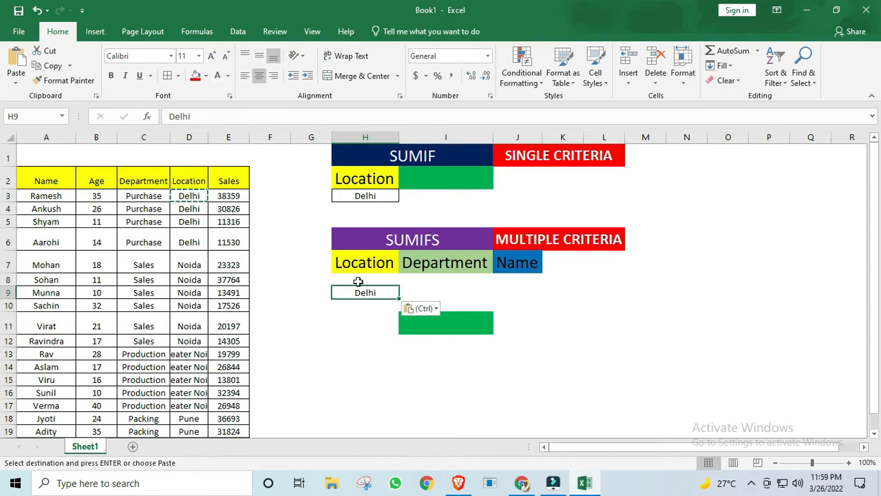
pyautogui.hotkey('ctrl', 'z')
pyautogui.click(357, 279)
pyautogui.hotkey('ctrl', 'v')
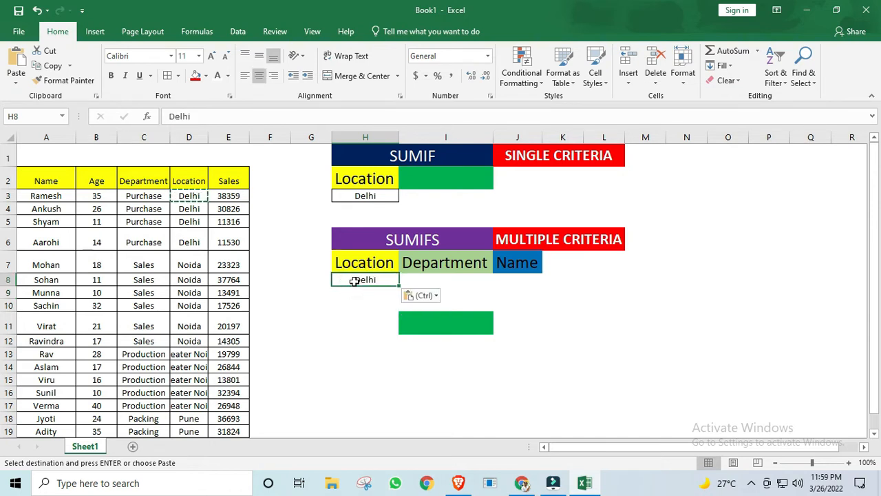
# Step: Copy Purchase from C3 into cell I8 under the SUMIFS Department label
pyautogui.click(155, 197)
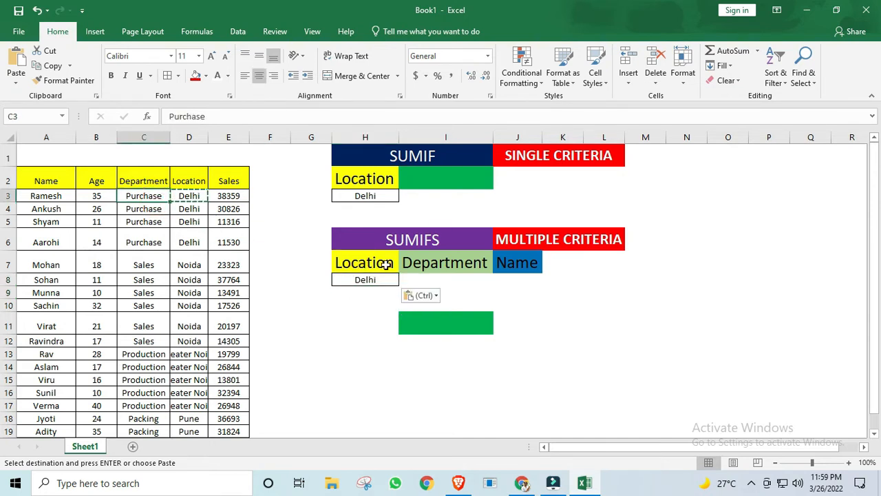
pyautogui.hotkey('ctrl', 'c')
pyautogui.click(437, 279)
pyautogui.hotkey('ctrl', 'v')
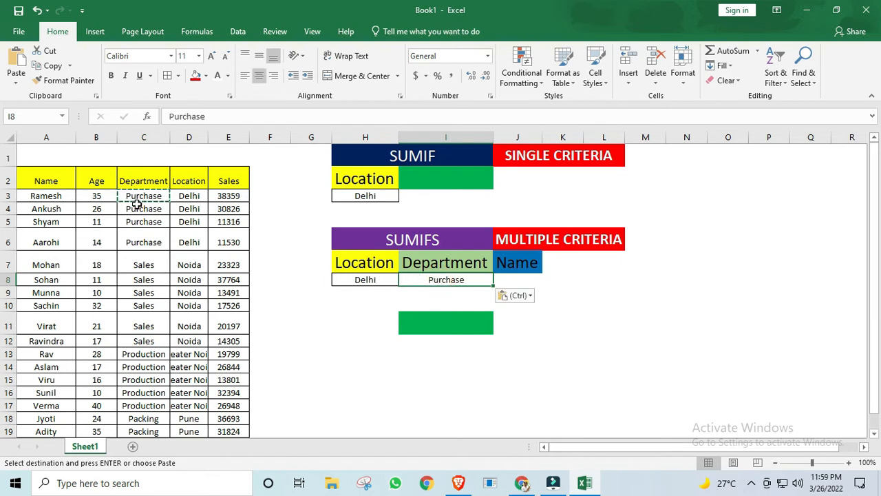
# Step: Copy the first entry of the Name column, A3, into cell J8 under the SUMIFS Name label
pyautogui.click(28, 209)
pyautogui.click(39, 196)
pyautogui.hotkey('ctrl', 'c')
pyautogui.click(522, 280)
pyautogui.hotkey('ctrl', 'v')
pyautogui.click(551, 324)
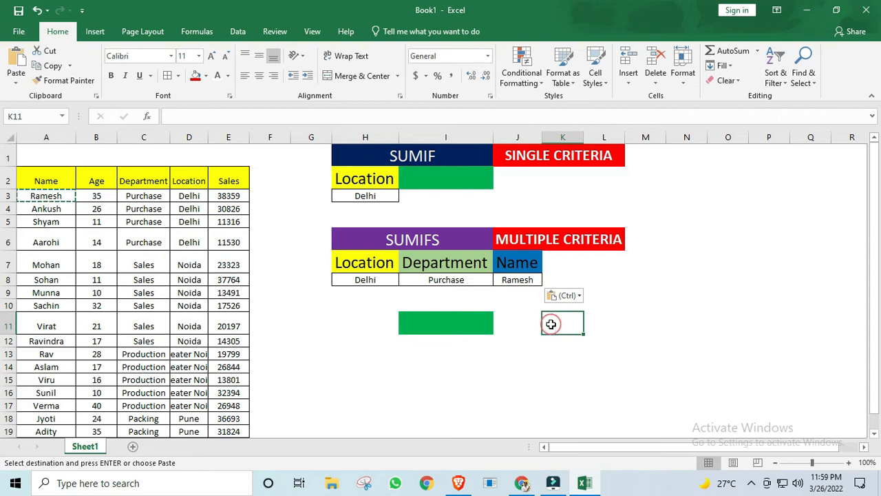
# Step: Enter a SUMIF formula in I2 that sums E3:E19 where the locations in D3:D19 match the criterion in H3
pyautogui.click(441, 180)
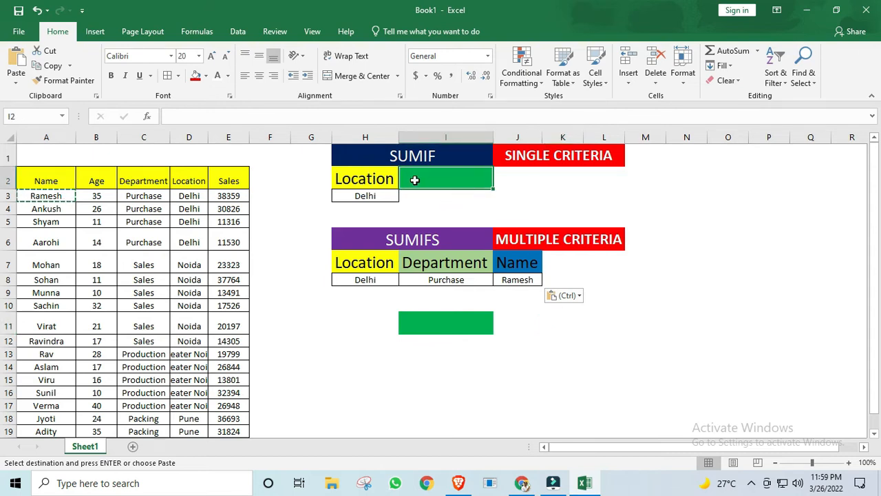
pyautogui.write('=SUMIF(')
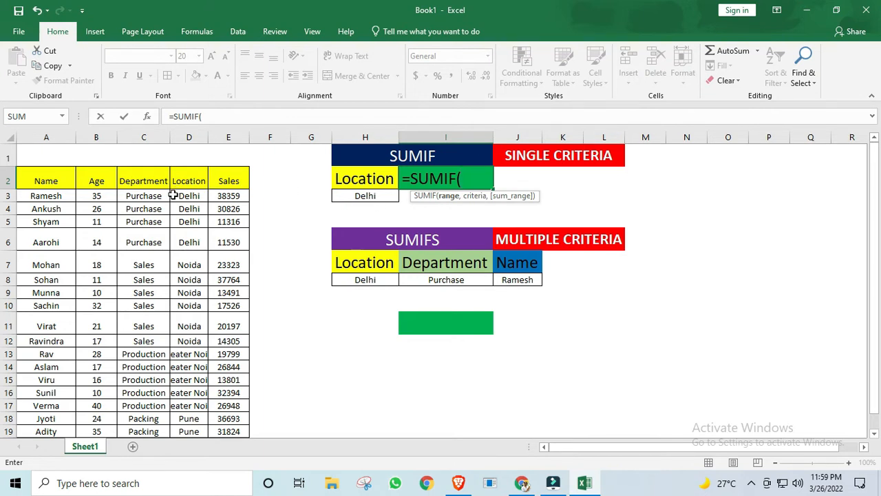
pyautogui.moveTo(188, 196); pyautogui.dragTo(201, 431)
pyautogui.write(',')
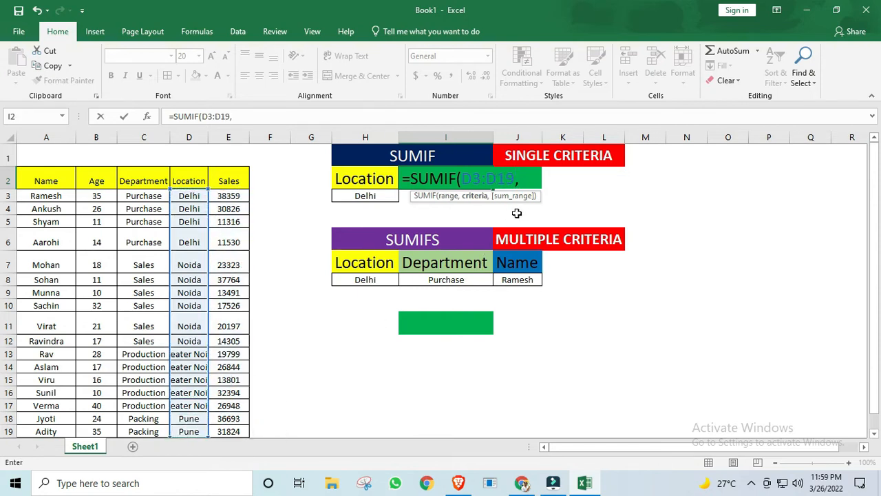
pyautogui.click(363, 196)
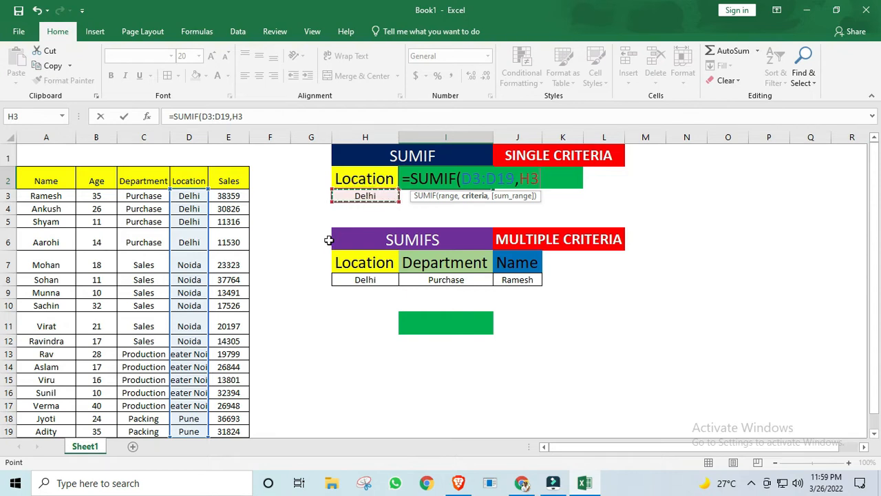
pyautogui.write(',')
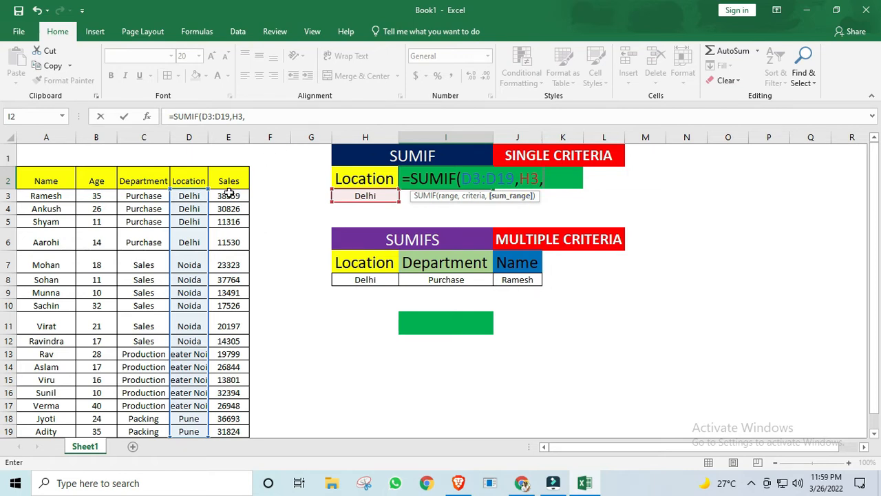
pyautogui.moveTo(232, 196); pyautogui.dragTo(234, 432)
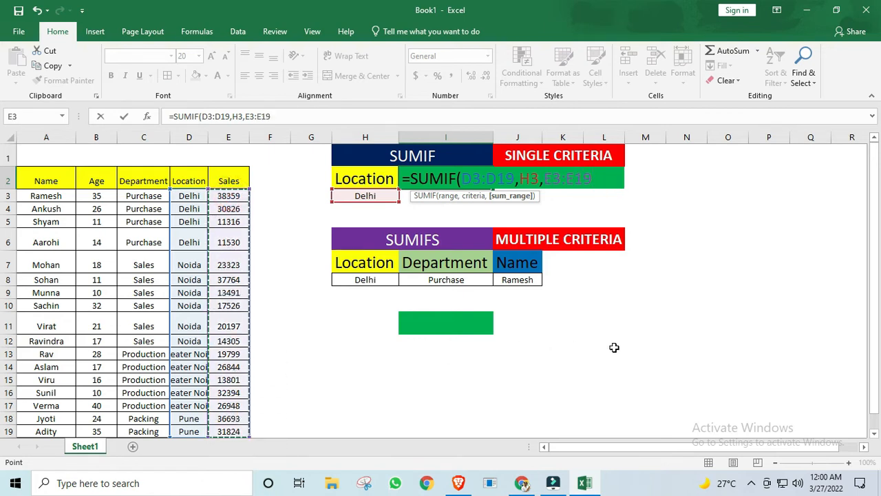
pyautogui.write(')')
pyautogui.hotkey('ctrl', 'Return')
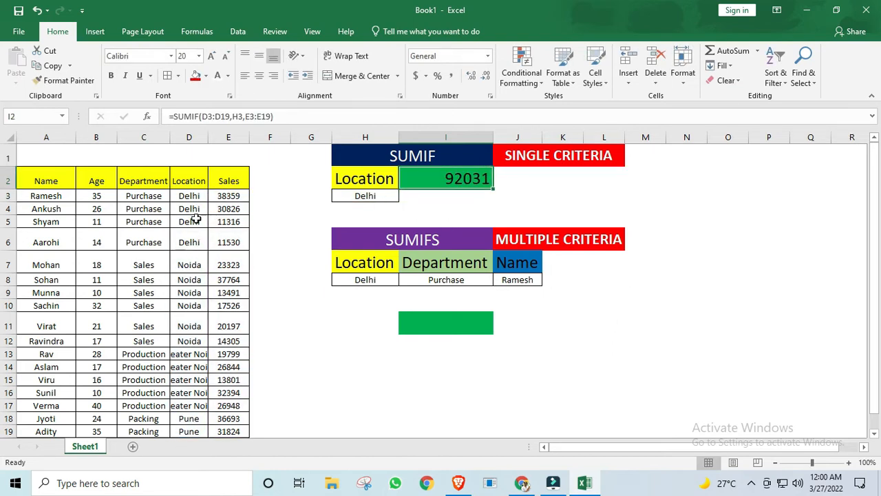
# Step: Paste the SUMIF result from I2 into K3 as a value only
pyautogui.moveTo(195, 195); pyautogui.dragTo(191, 243)
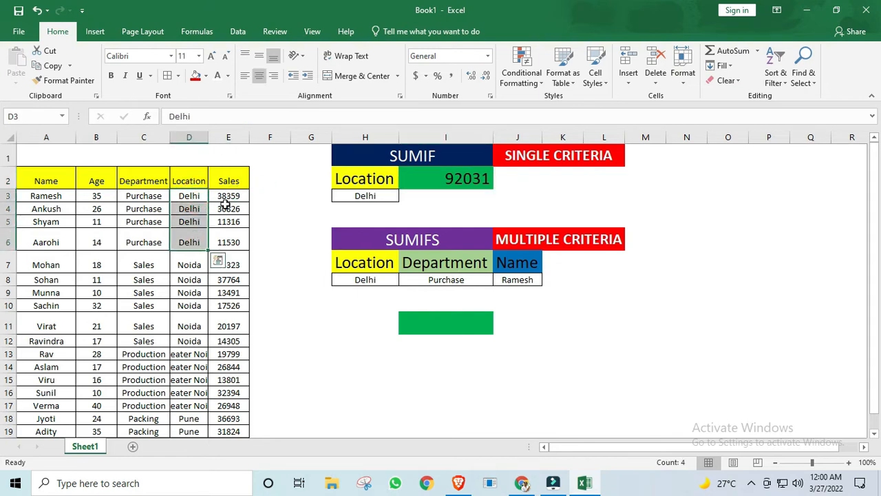
pyautogui.click(192, 421)
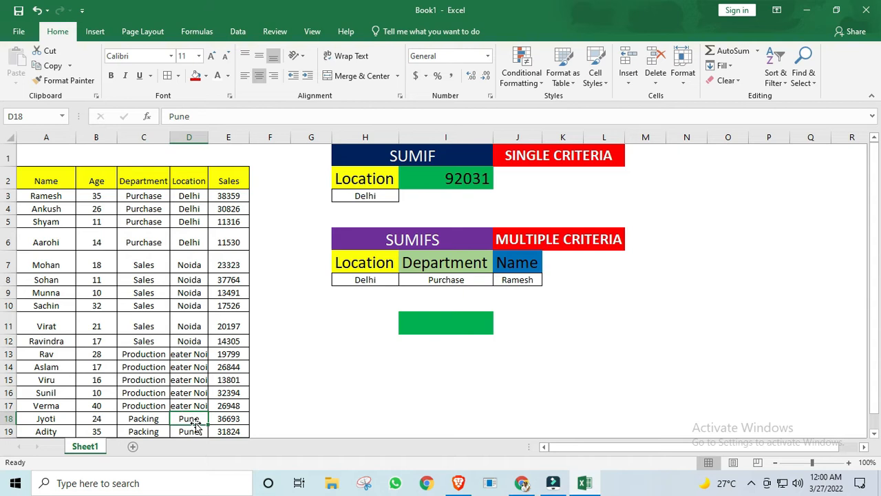
pyautogui.click(468, 179)
pyautogui.hotkey('ctrl', 'c')
pyautogui.press('Right')
pyautogui.press('Down')
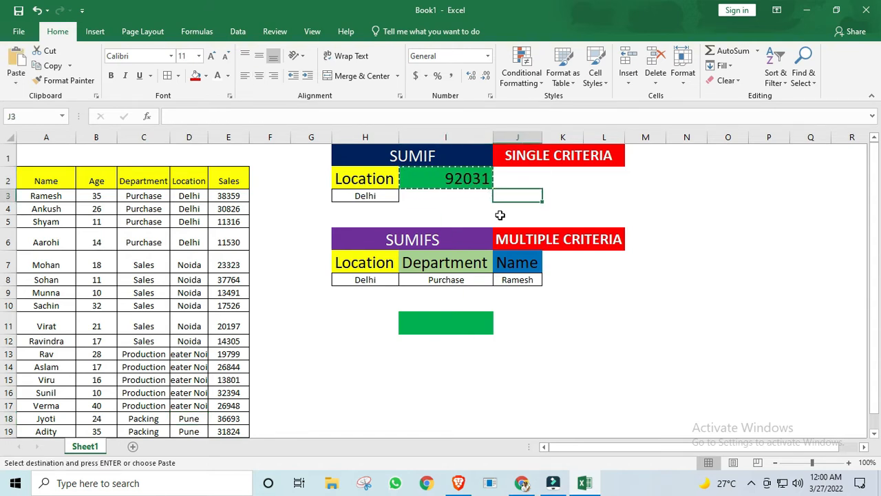
pyautogui.press('Right')
pyautogui.hotkey('alt', 'e')
pyautogui.press('s')
pyautogui.press('v')
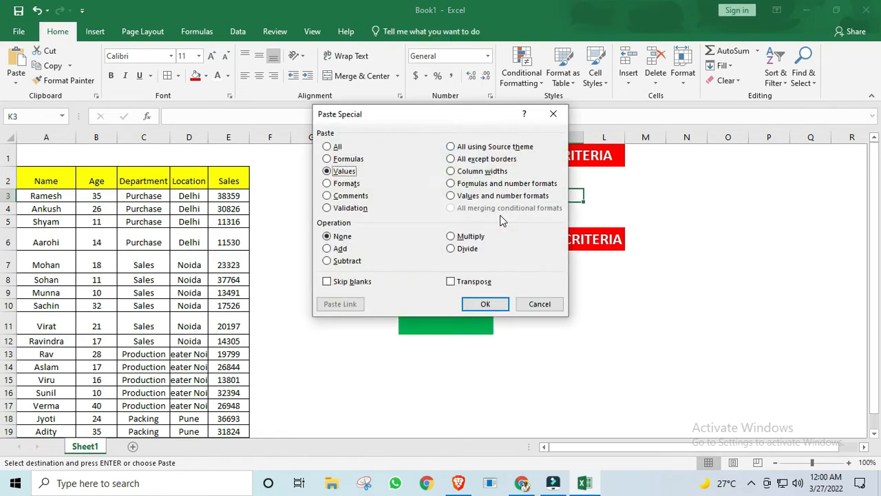
pyautogui.press('Return')
pyautogui.press('Left')
pyautogui.press('Left')
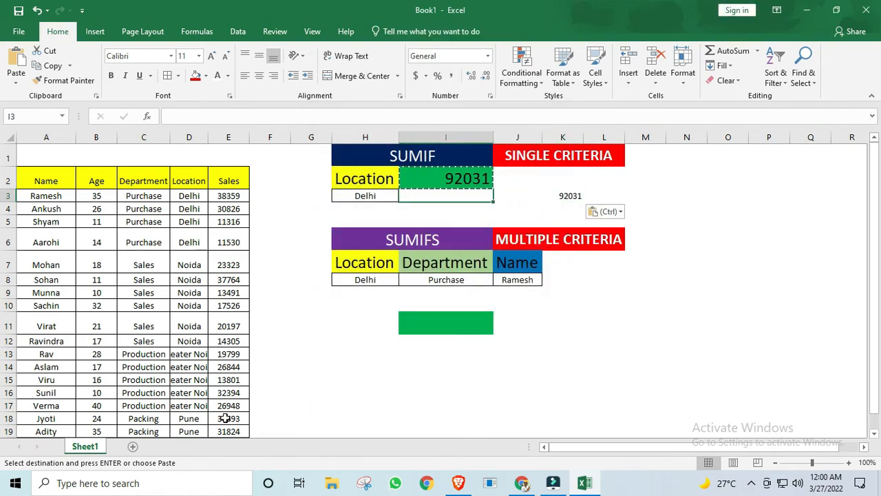
# Step: Test the SUMIF formula by changing the location in D18 to Delhi and setting it back to Pune
pyautogui.click(195, 419)
pyautogui.write('delhi')
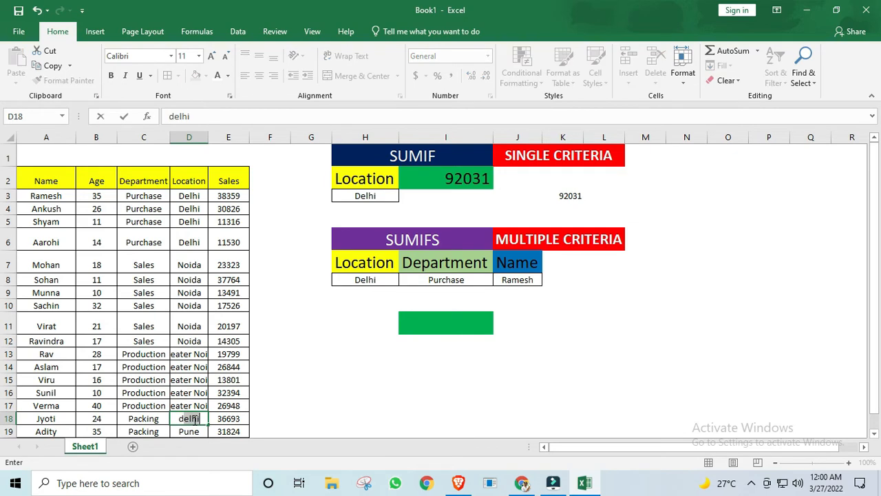
pyautogui.press('Return')
pyautogui.click(196, 419)
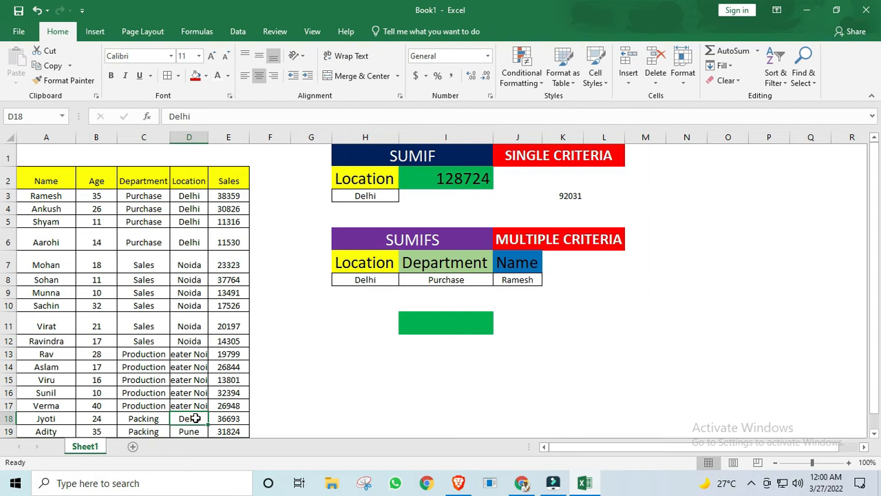
pyautogui.write('Pune')
pyautogui.press('Return')
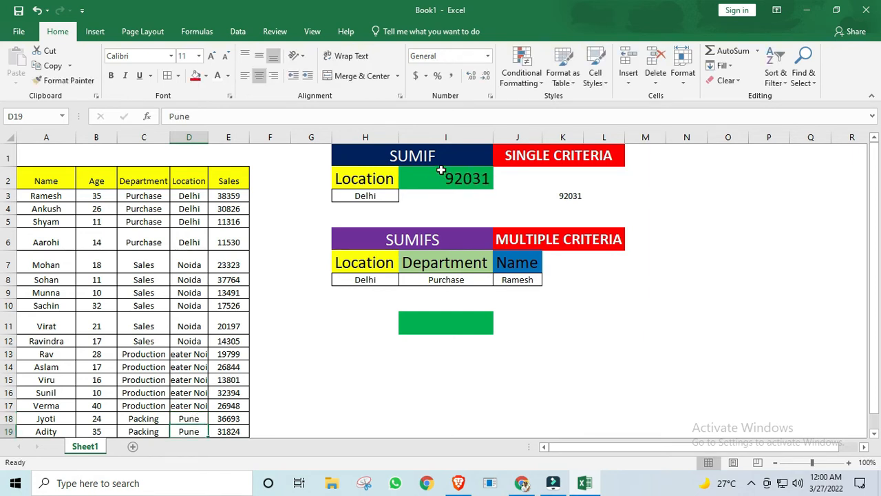
# Step: Try to add a further argument after E3:E19 in the SUMIF formula in I2, then remove it and commit the formula
pyautogui.click(466, 179)
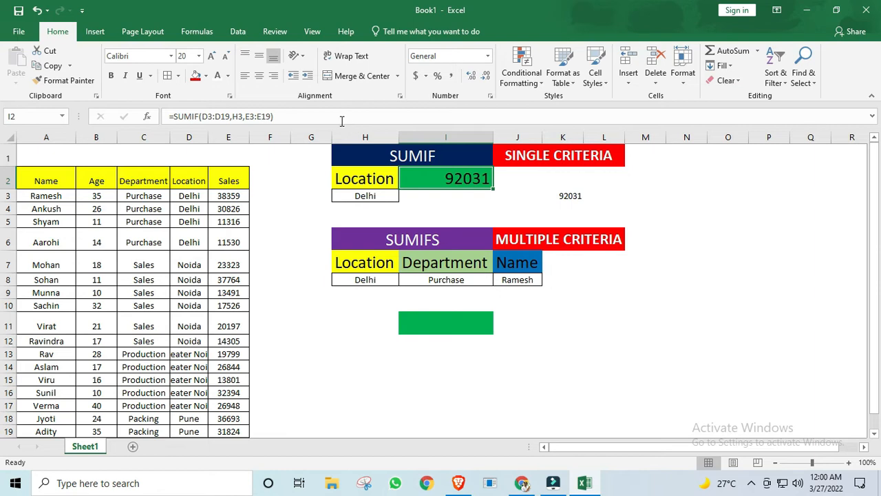
pyautogui.click(290, 116)
pyautogui.press('BackSpace')
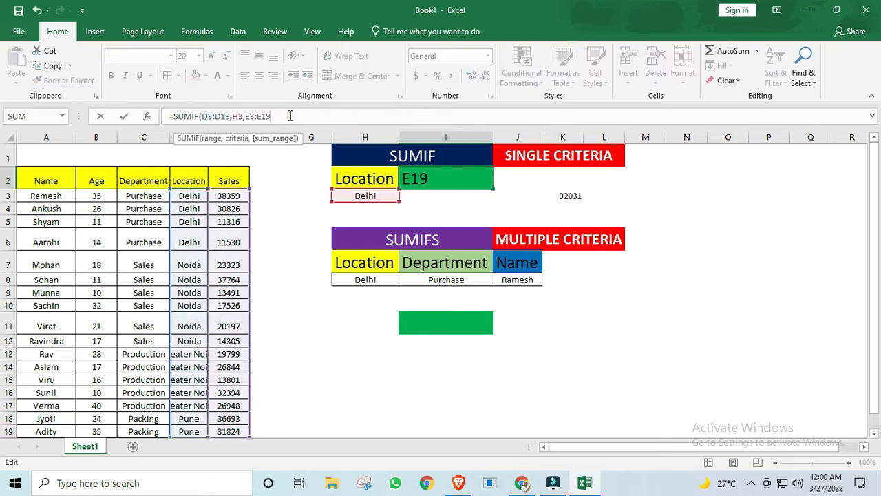
pyautogui.write(',')
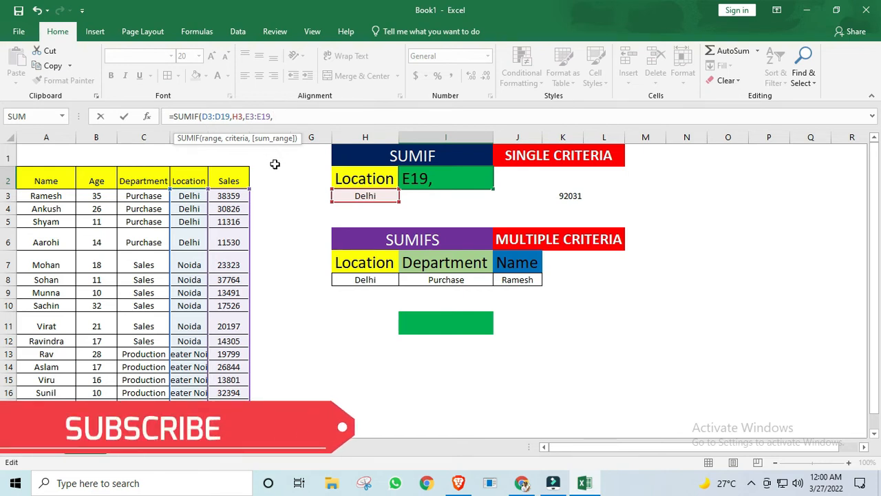
pyautogui.press('BackSpace')
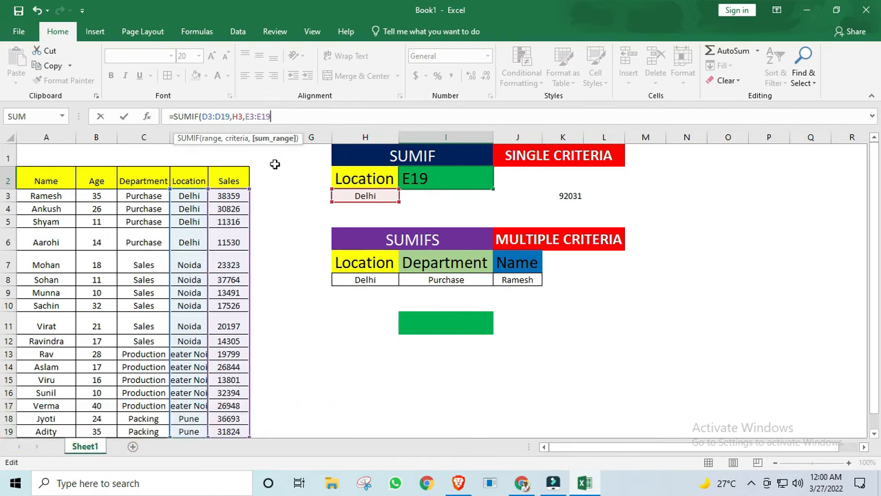
pyautogui.press('Return')
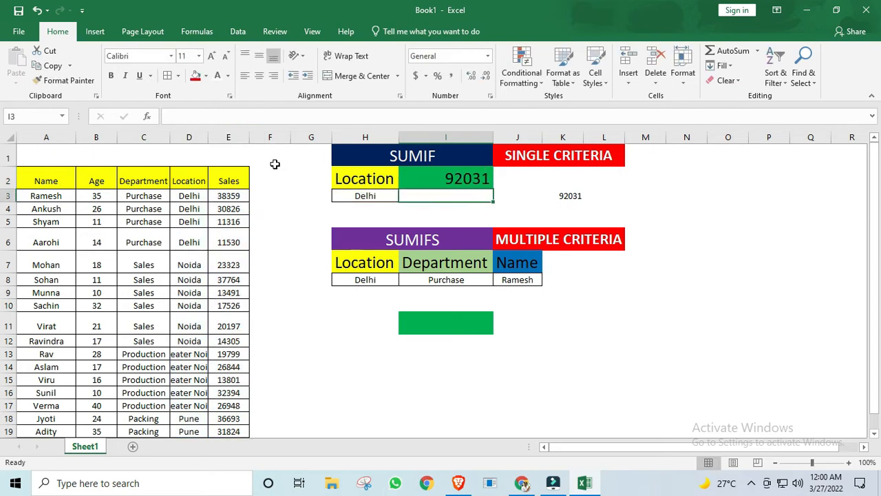
pyautogui.press('Up')
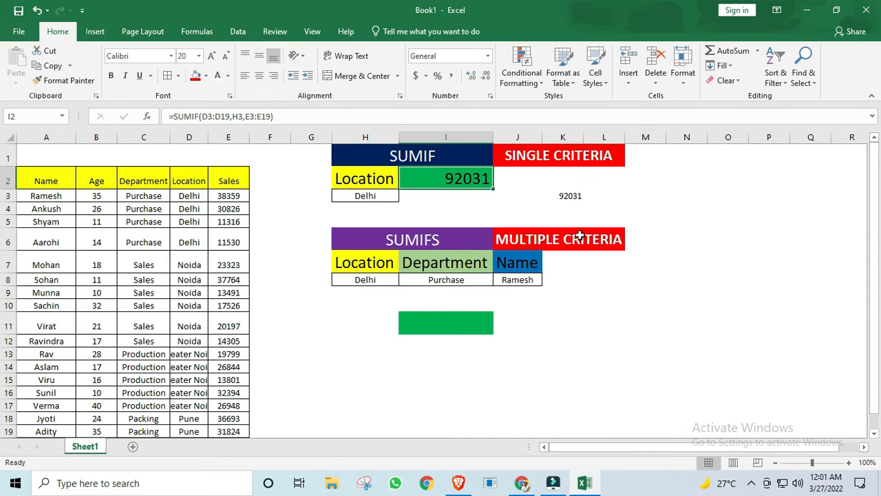
pyautogui.click(446, 322)
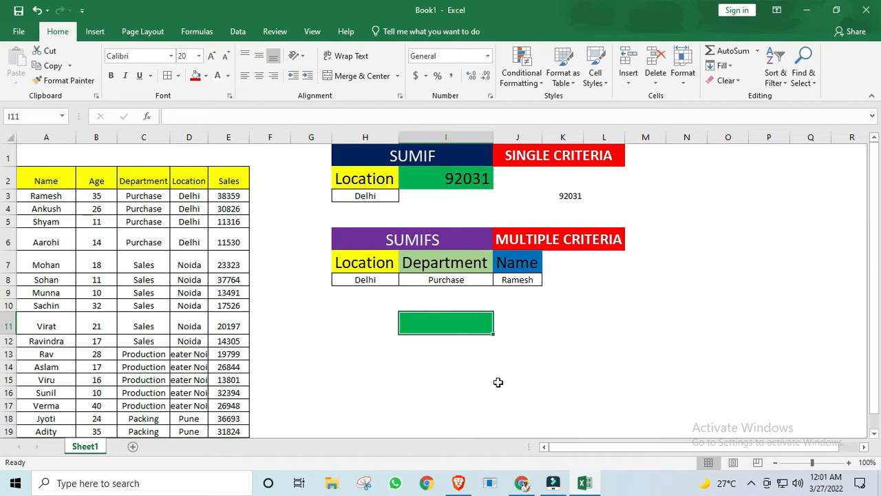
pyautogui.write('=')
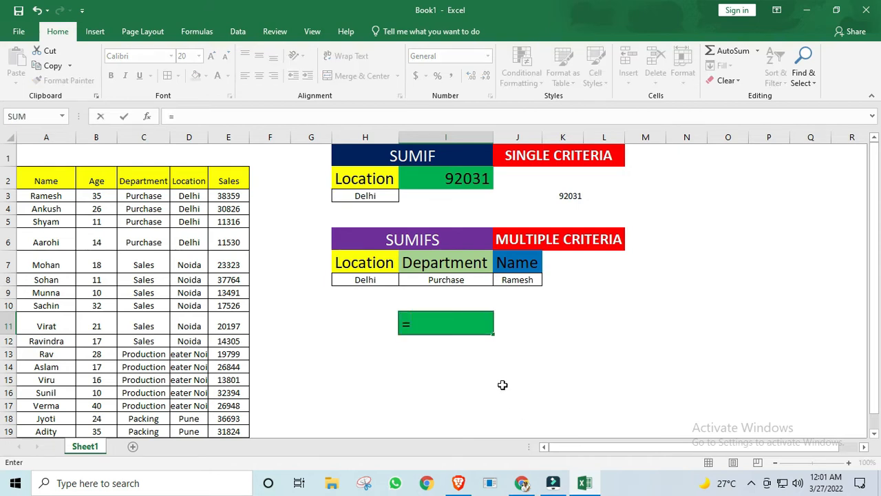
pyautogui.write('SU')
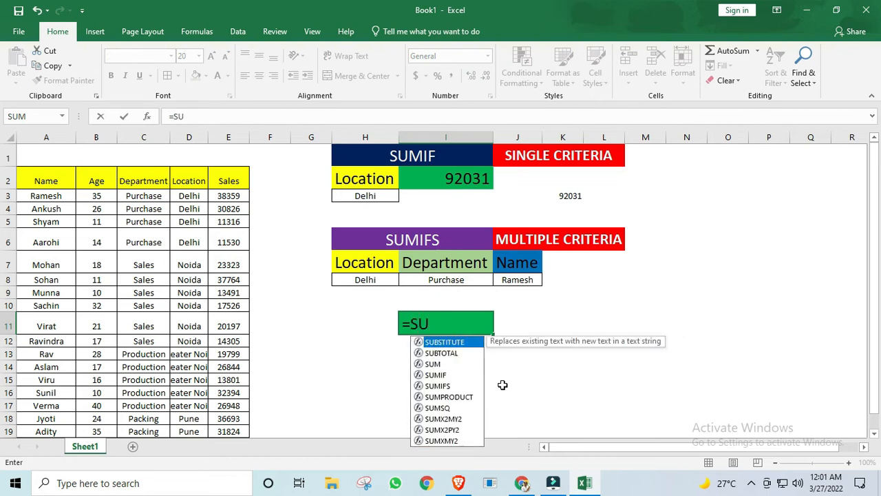
pyautogui.write('MIFS(')
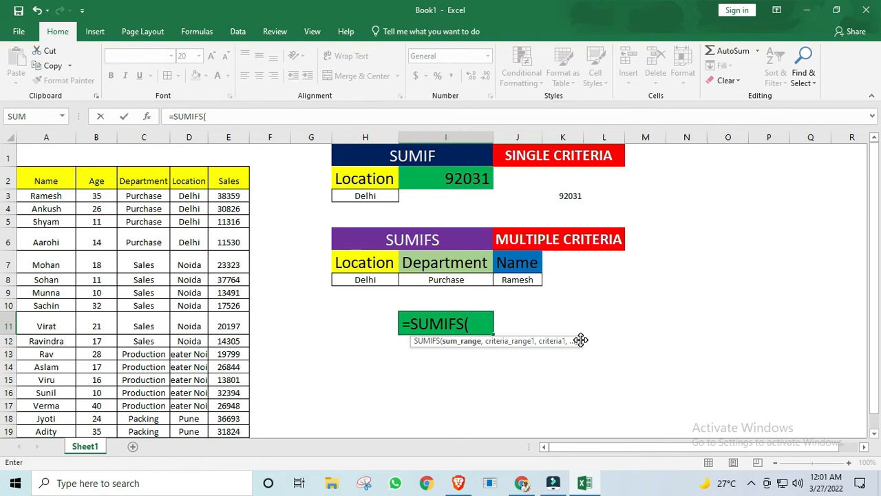
pyautogui.press('Escape')
# Step: Examine the sum_range argument E3:E19 and its position in the SUMIF formula in I2
pyautogui.click(464, 179)
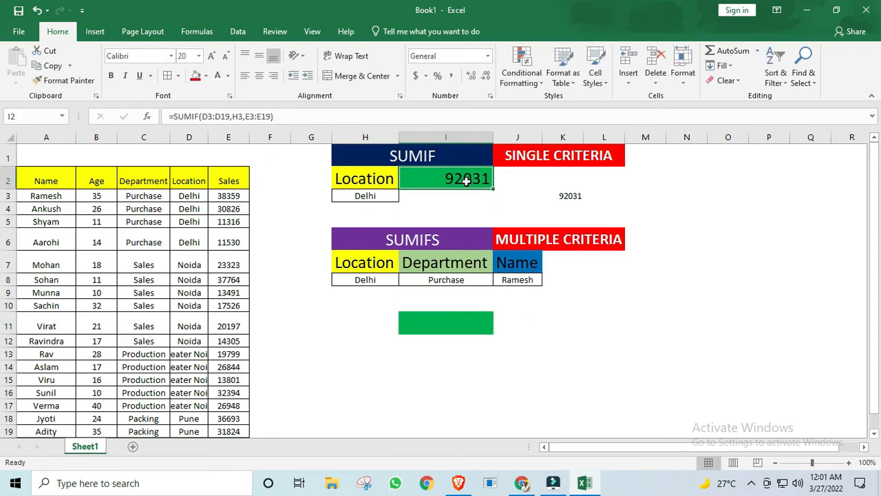
pyautogui.click(278, 117)
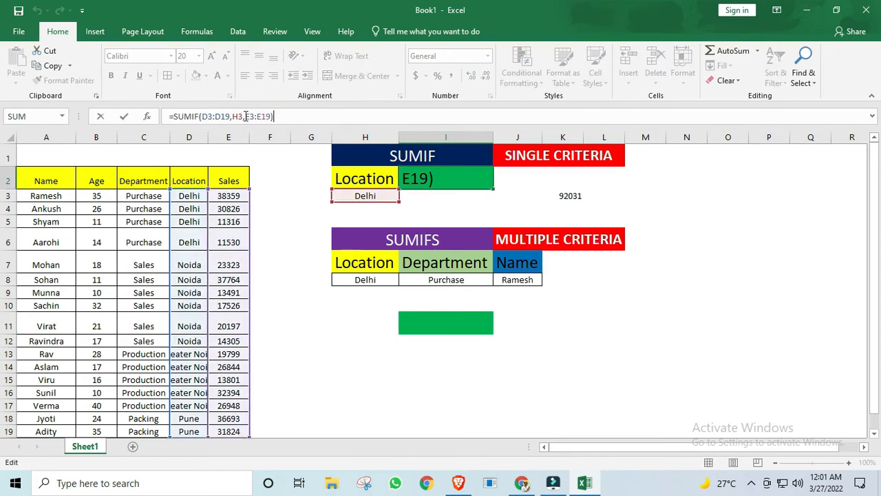
pyautogui.moveTo(246, 116); pyautogui.dragTo(274, 116)
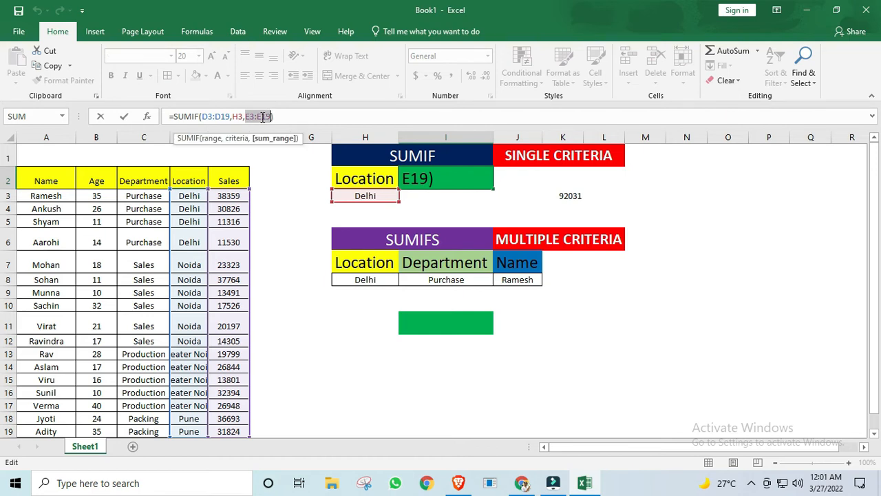
pyautogui.click(248, 115)
pyautogui.moveTo(248, 116); pyautogui.dragTo(277, 116)
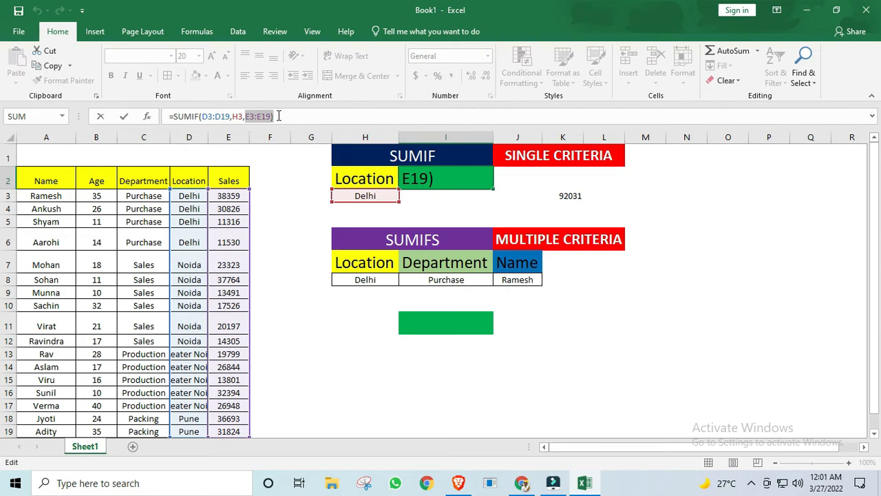
pyautogui.click(256, 114)
pyautogui.moveTo(248, 116); pyautogui.dragTo(263, 116)
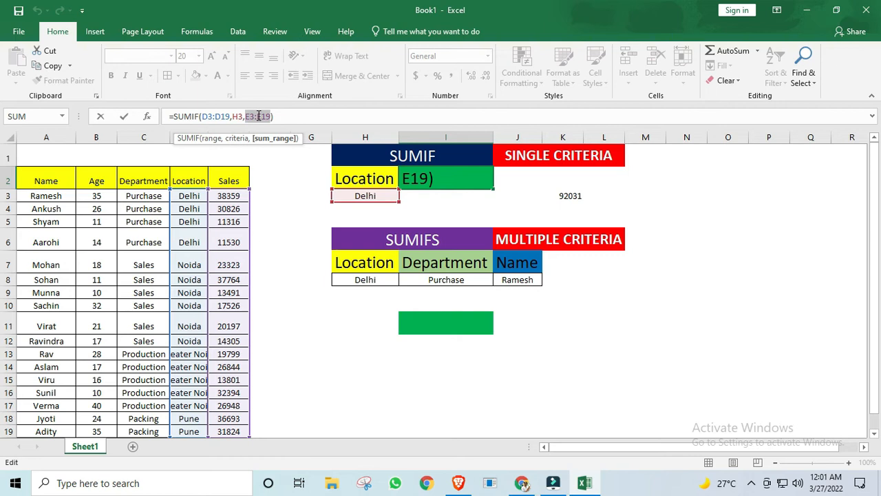
pyautogui.hotkey('ctrl', 'Return')
# Step: Start a SUMIFS formula in I11 with the Sales values E3:E19 as the sum range
pyautogui.click(461, 321)
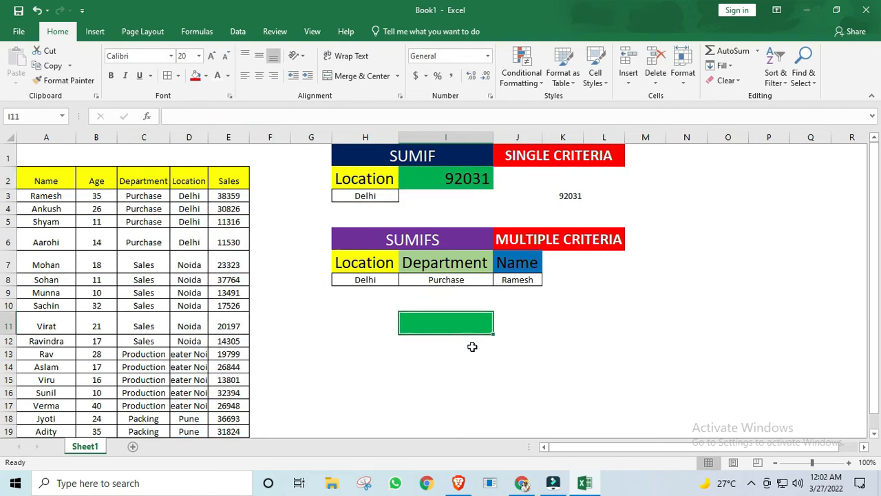
pyautogui.write('=SU')
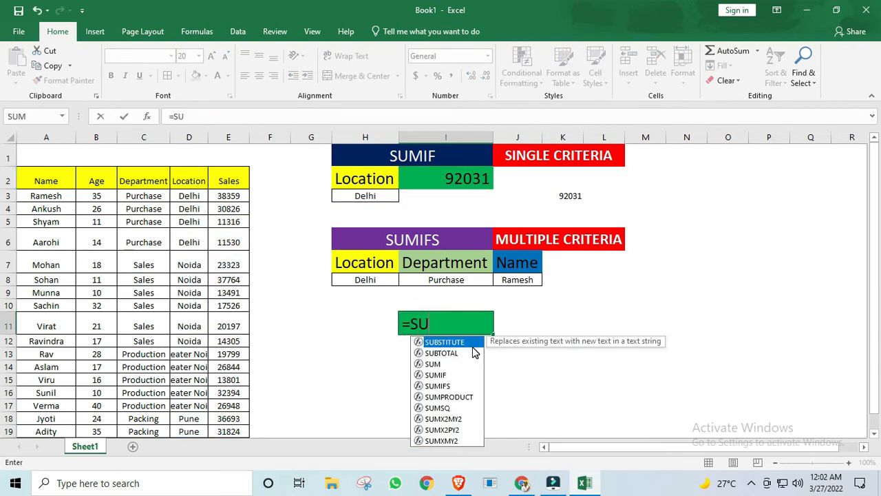
pyautogui.write('MIFS(')
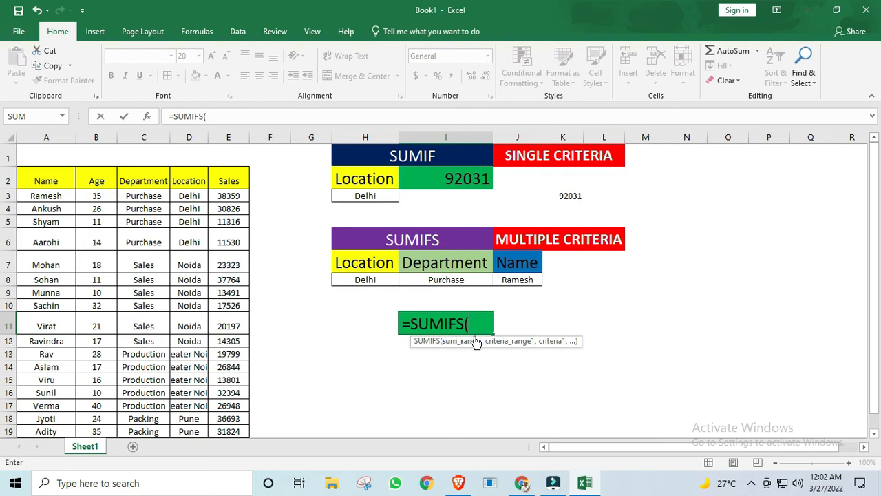
pyautogui.moveTo(238, 198); pyautogui.dragTo(235, 429)
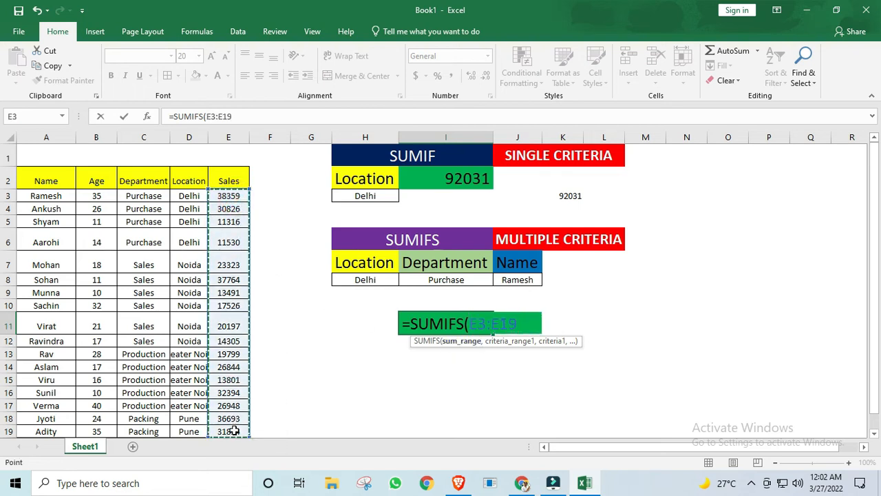
pyautogui.write(',')
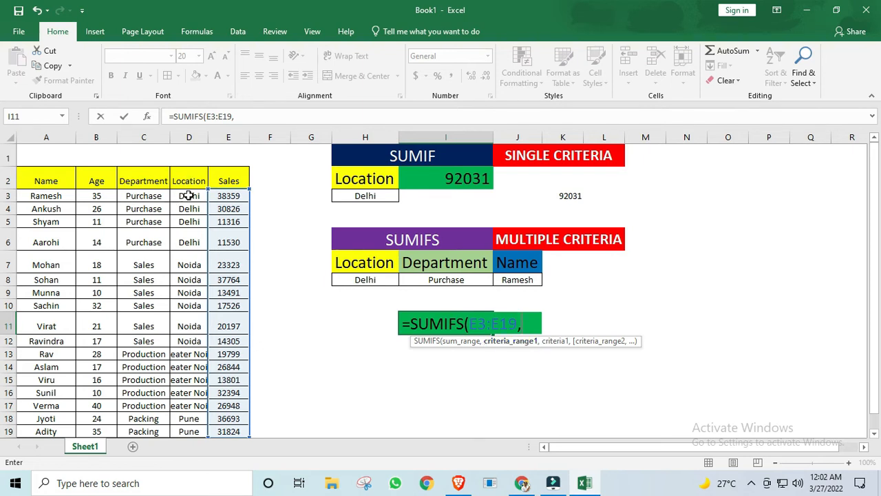
# Step: Add the location criterion D3:D19 with H8 and the department criterion C3:C19 with I8 to the SUMIFS formula
pyautogui.moveTo(189, 195); pyautogui.dragTo(187, 431)
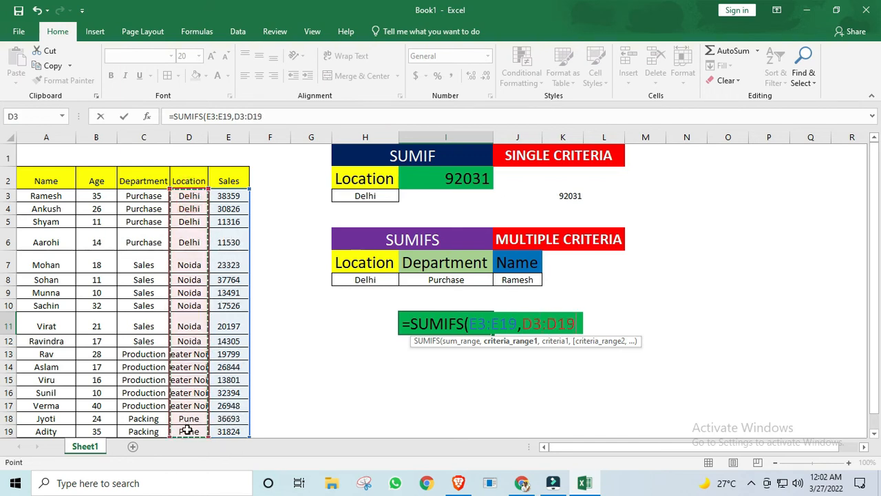
pyautogui.write(',')
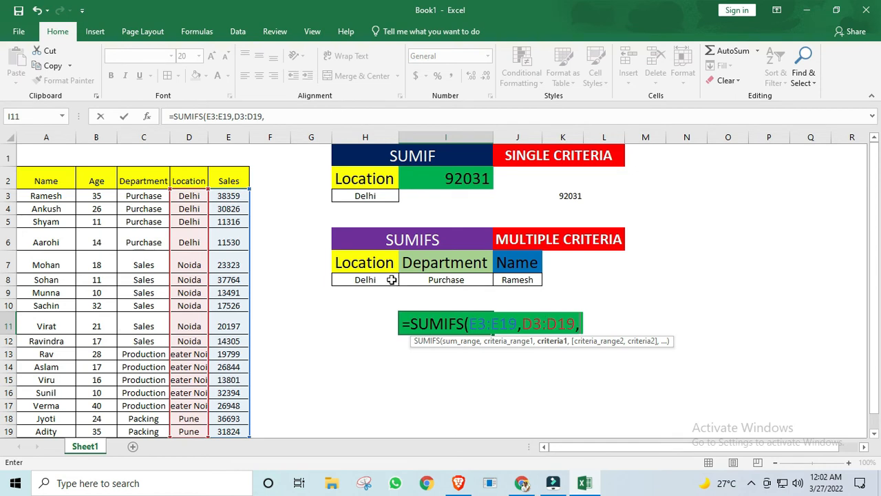
pyautogui.click(372, 279)
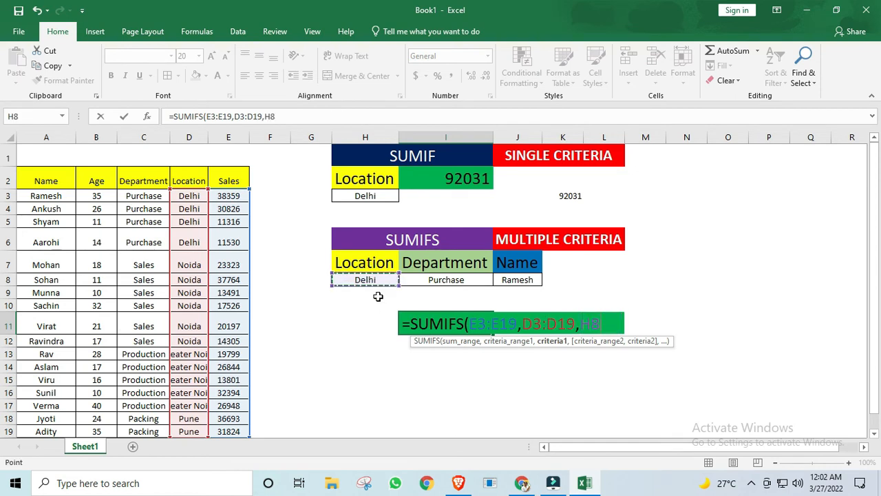
pyautogui.write(',')
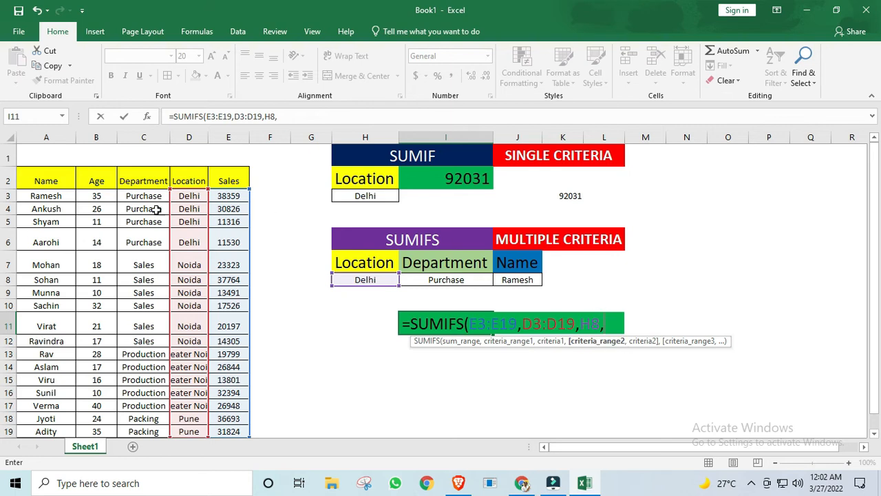
pyautogui.moveTo(149, 198); pyautogui.dragTo(174, 419)
pyautogui.write(',')
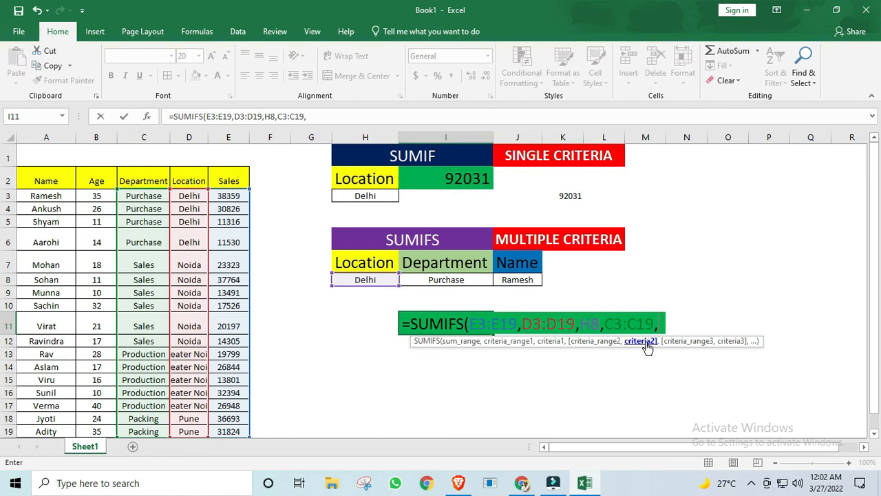
pyautogui.click(449, 277)
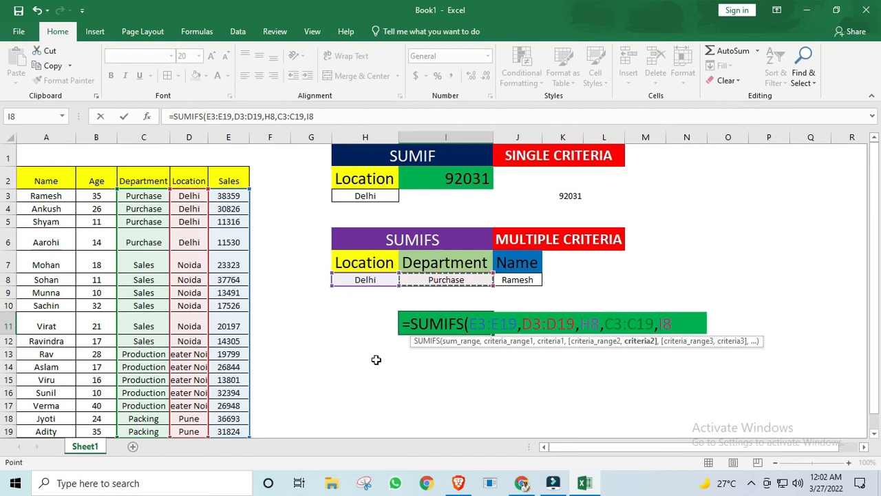
pyautogui.write(',')
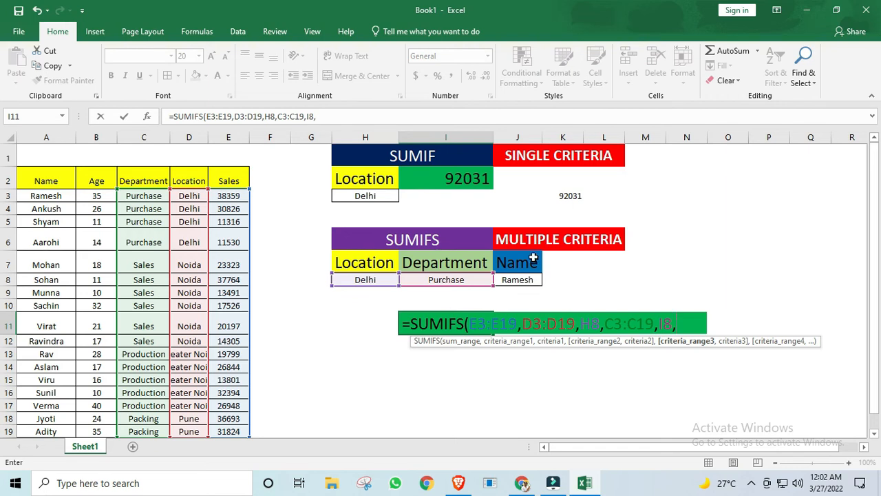
# Step: Add the name criterion A3:A19 with J8, complete the SUMIFS formula and reselect I11
pyautogui.moveTo(67, 196); pyautogui.dragTo(47, 429)
pyautogui.write(',')
pyautogui.click(506, 282)
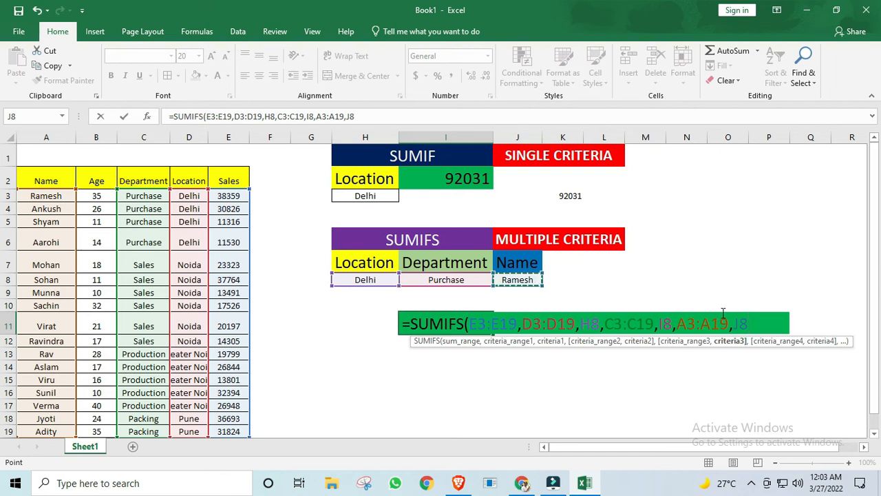
pyautogui.write(')')
pyautogui.press('Return')
pyautogui.press('Up')
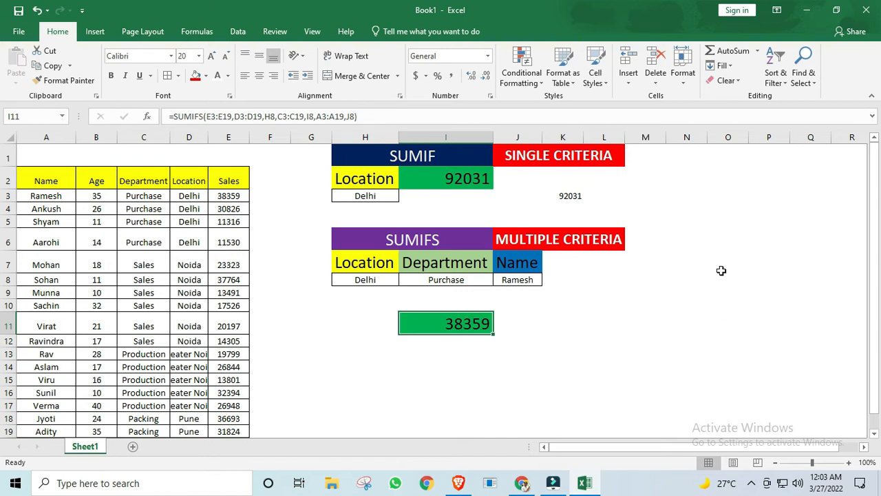
# Step: Compare the SUMIFS criteria in H8, I8 and J8 with the matching name, department and location cells in row 3
pyautogui.click(351, 281)
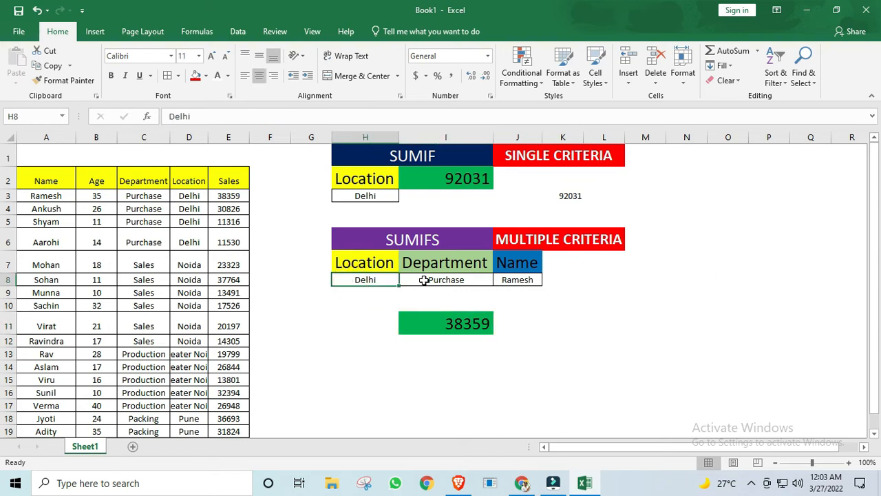
pyautogui.click(424, 279)
pyautogui.click(515, 279)
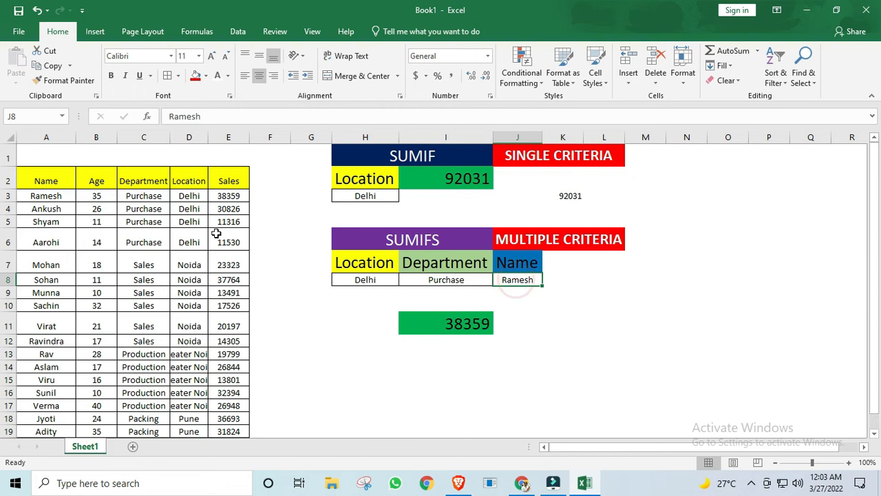
pyautogui.click(54, 196)
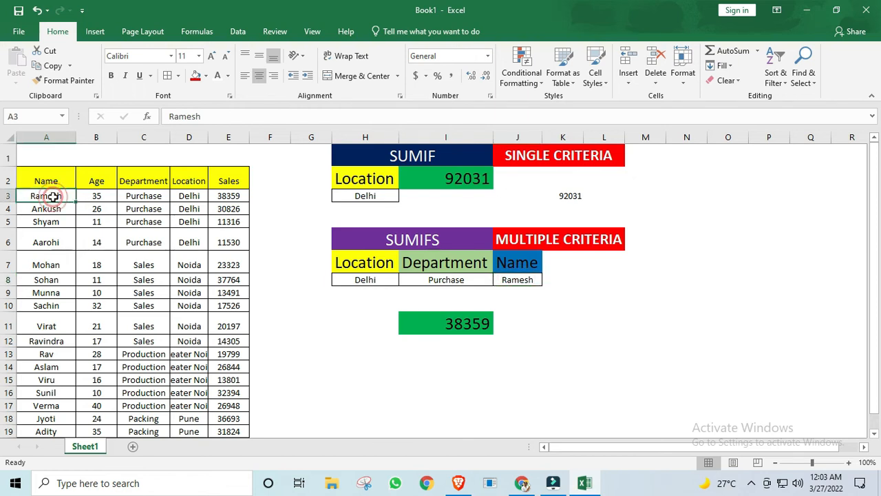
pyautogui.keyDown('ctrl'); pyautogui.click(141, 196); pyautogui.keyUp('ctrl')
pyautogui.keyDown('ctrl'); pyautogui.click(189, 196); pyautogui.keyUp('ctrl')
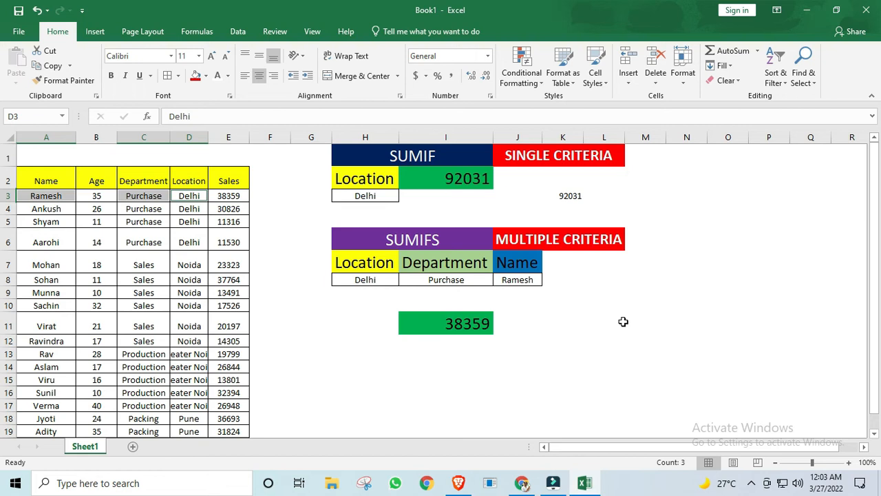
# Step: Copy the name in A3 into A5 and A6 to test the SUMIFS total with several matching rows
pyautogui.click(50, 199)
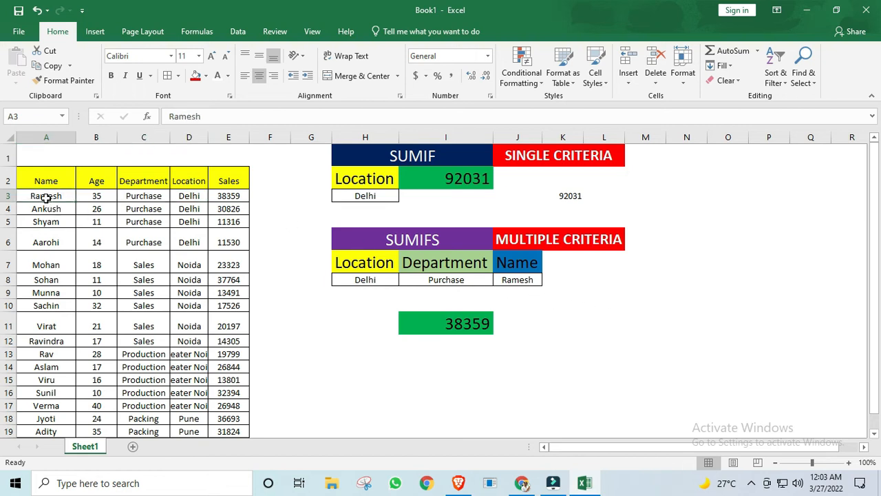
pyautogui.hotkey('ctrl', 'c')
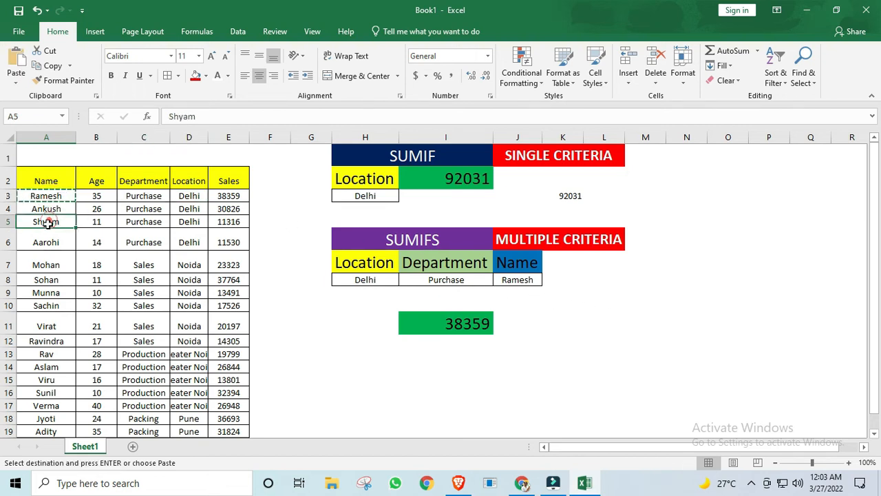
pyautogui.hotkey('ctrl', 'v')
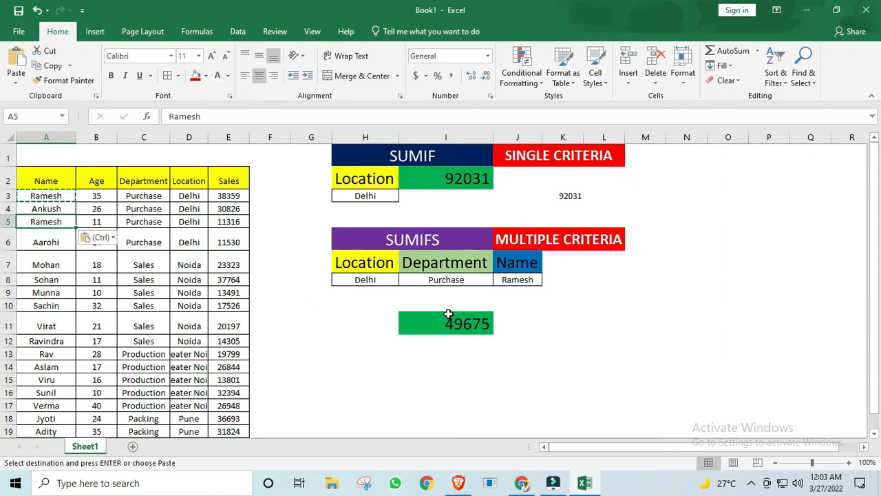
pyautogui.moveTo(27, 224); pyautogui.dragTo(219, 223)
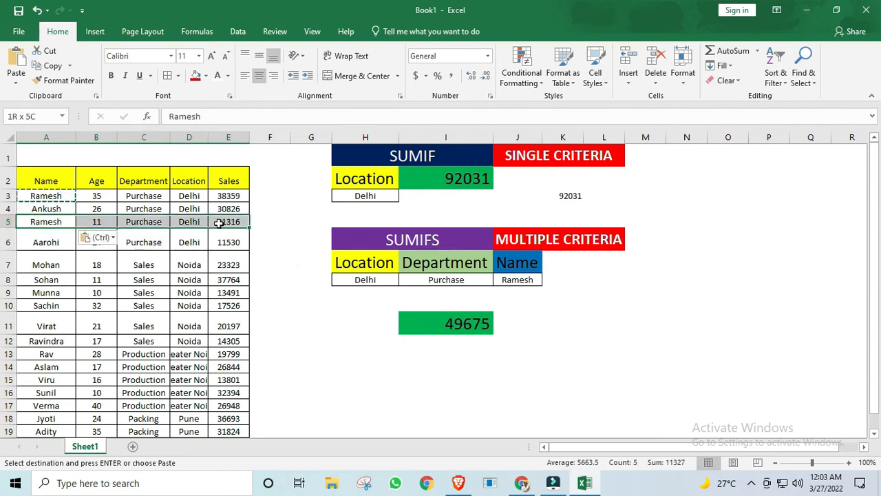
pyautogui.click(45, 246)
pyautogui.hotkey('ctrl', 'v')
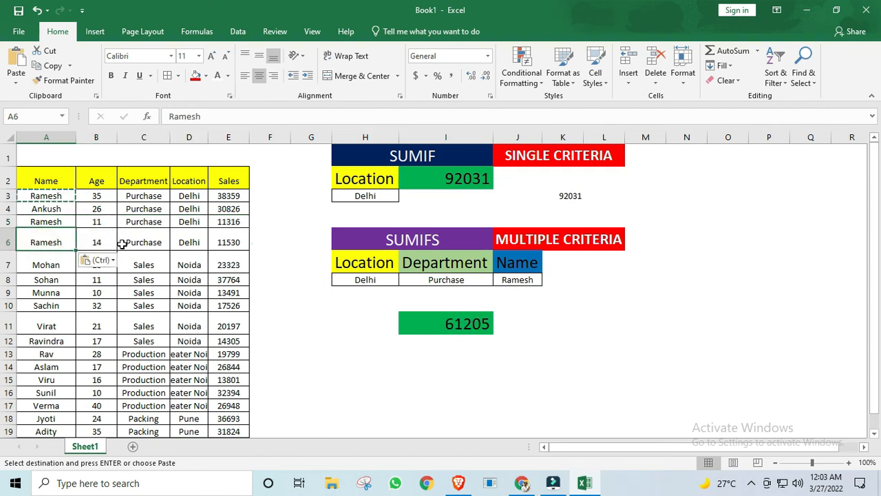
# Step: Replace the department in C6 with Sales, copied from C7
pyautogui.click(150, 197)
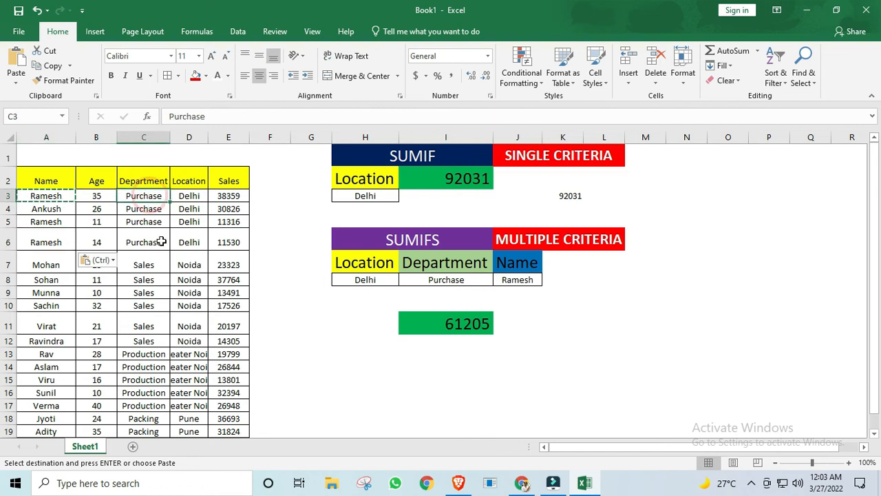
pyautogui.click(156, 265)
pyautogui.hotkey('ctrl', 'c')
pyautogui.click(145, 243)
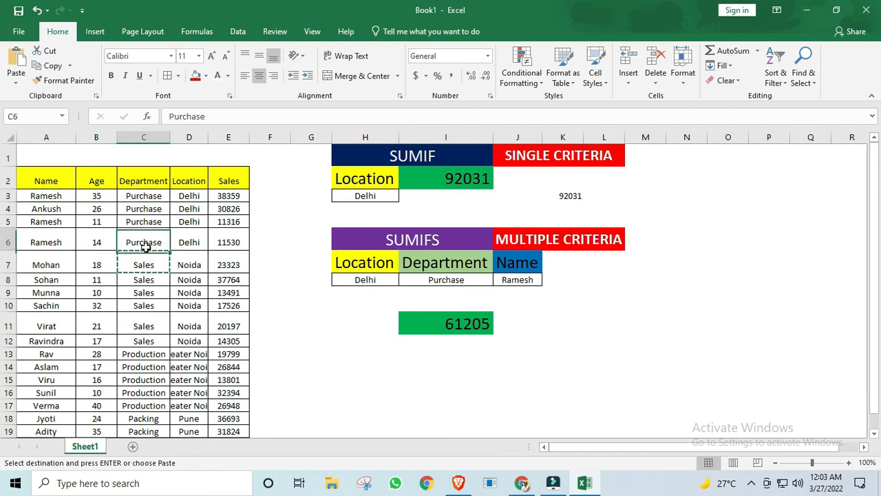
pyautogui.hotkey('ctrl', 'v')
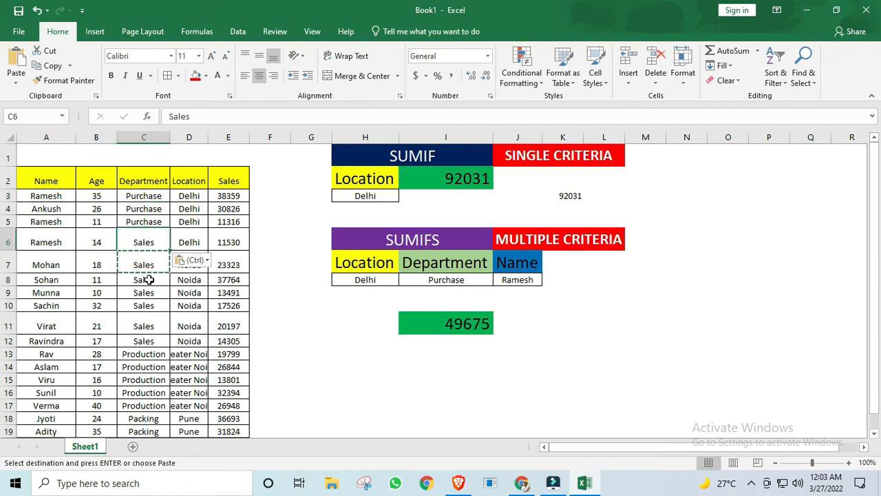
# Step: Set the SUMIFS location criterion in H8 to Noida
pyautogui.click(368, 280)
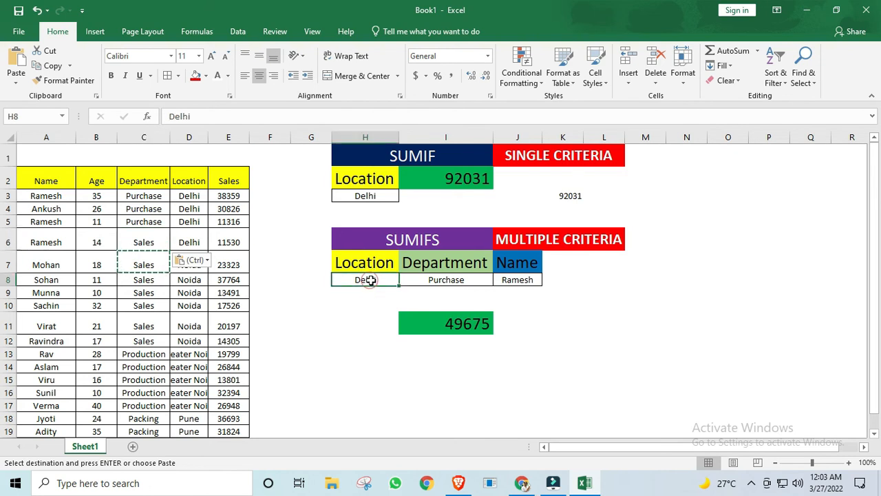
pyautogui.write('nOI')
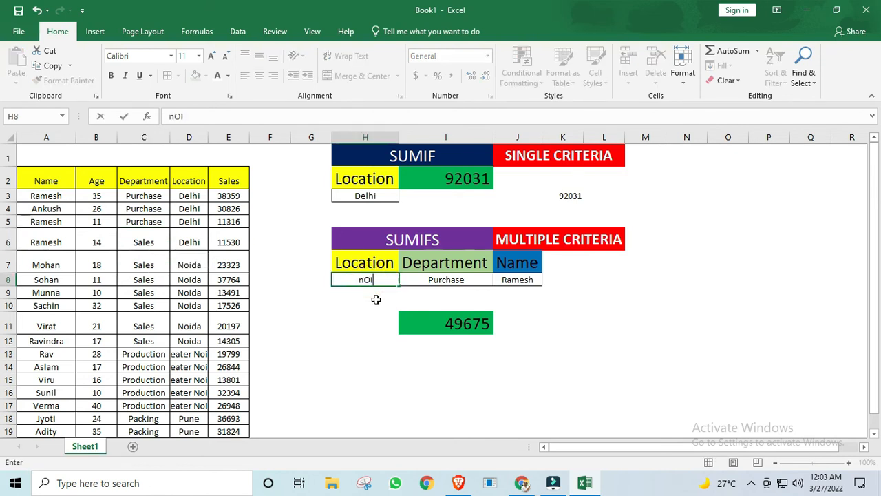
pyautogui.press('BackSpace')
pyautogui.press('BackSpace')
pyautogui.write('Noida')
pyautogui.press('Return')
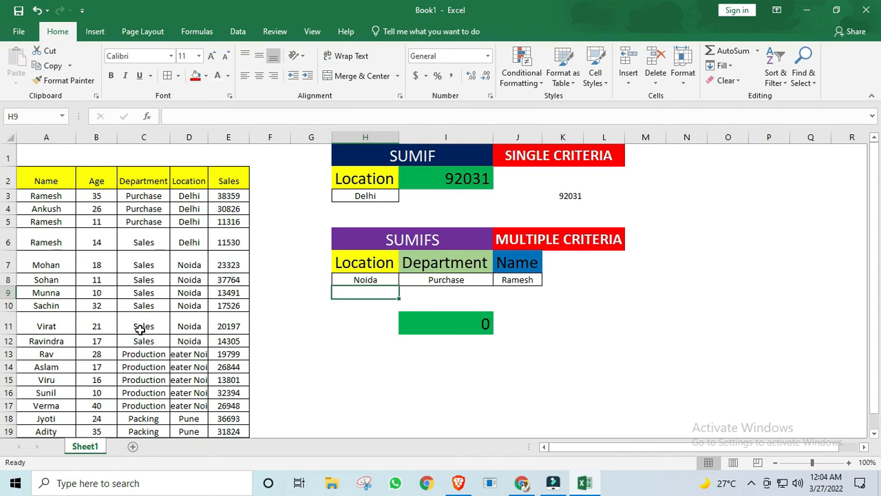
# Step: Copy the name in A11 into the name criterion J8 and set the department criterion in I8 to sales
pyautogui.click(59, 325)
pyautogui.hotkey('ctrl', 'c')
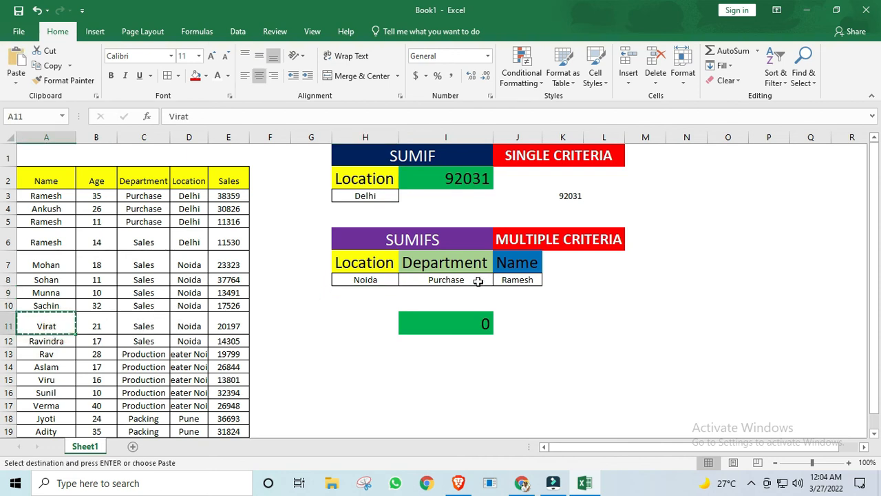
pyautogui.click(511, 281)
pyautogui.hotkey('ctrl', 'v')
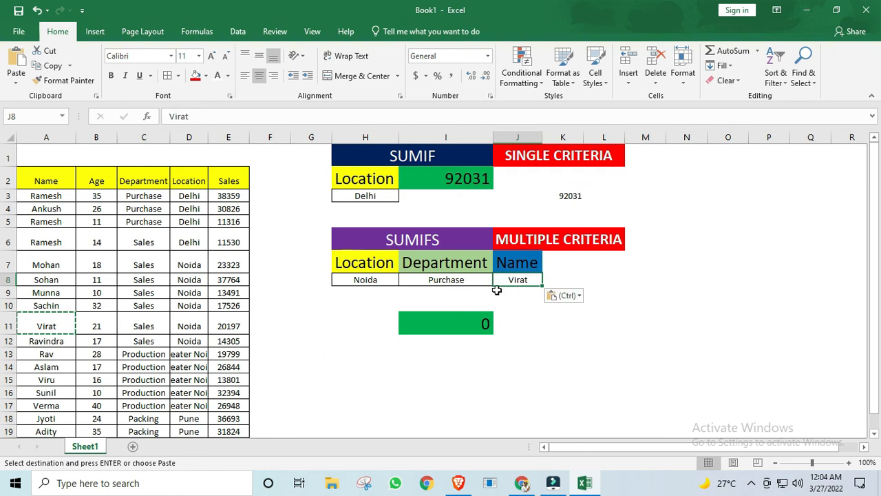
pyautogui.click(446, 281)
pyautogui.write('sales')
pyautogui.press('Return')
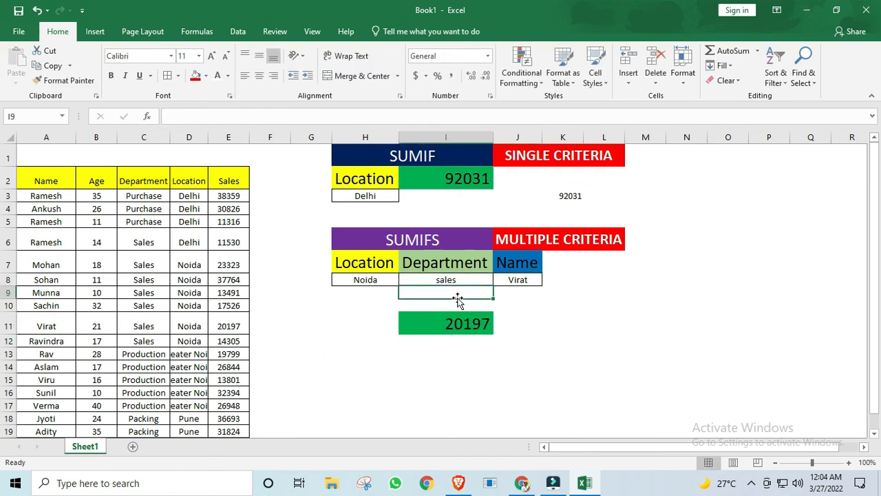
# Step: Compare where the sum range E3:E19 sits in the SUMIF formula in I2 and the SUMIFS formula in I11
pyautogui.click(462, 327)
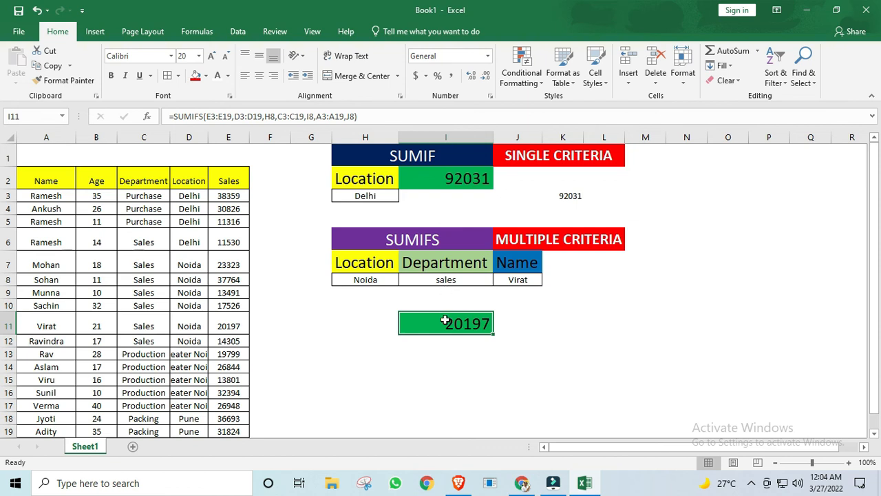
pyautogui.click(445, 184)
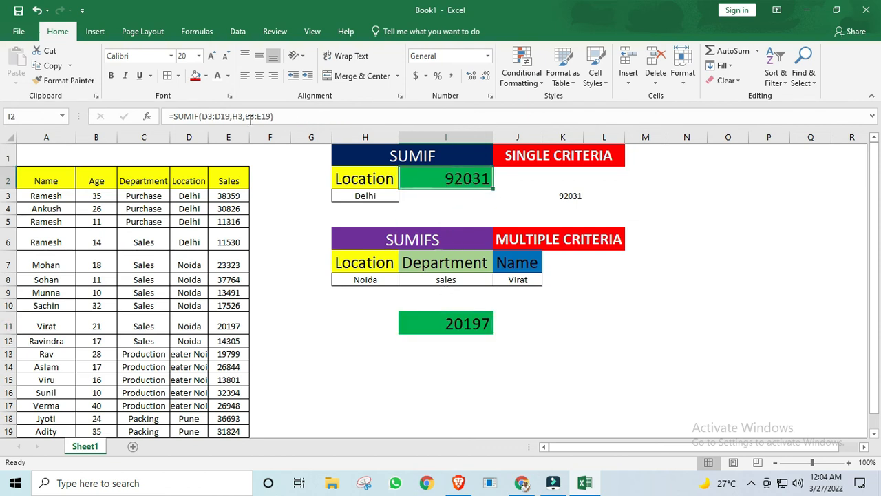
pyautogui.moveTo(245, 117); pyautogui.dragTo(273, 117)
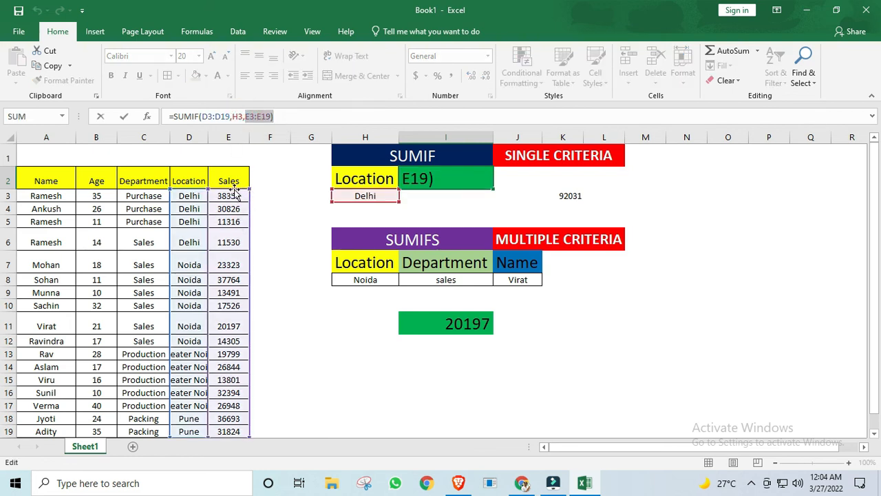
pyautogui.press('Escape')
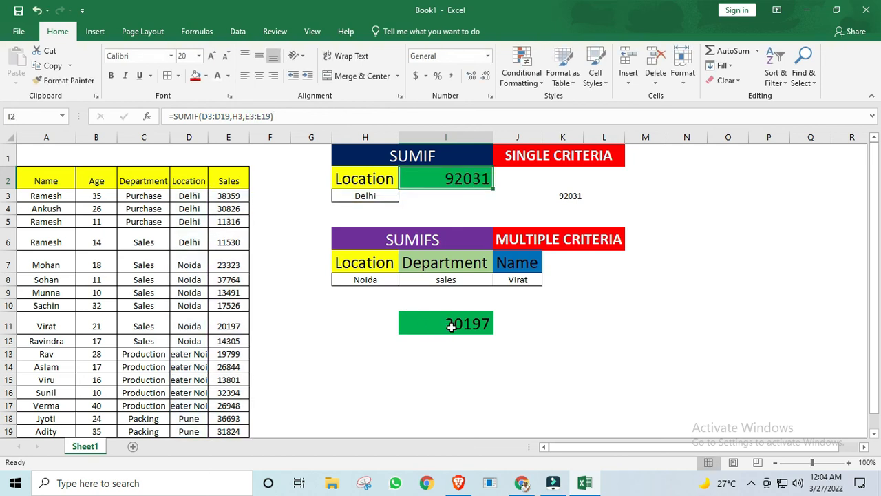
pyautogui.click(449, 323)
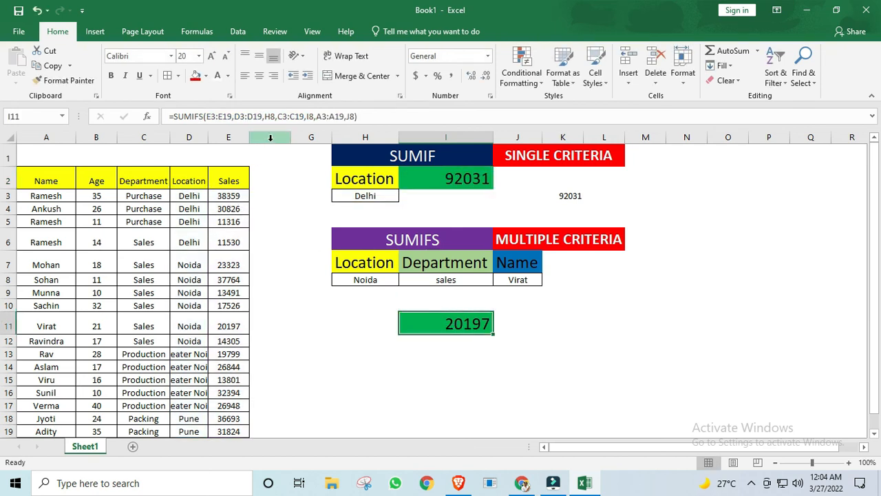
pyautogui.click(243, 116)
pyautogui.click(229, 114)
pyautogui.moveTo(229, 115); pyautogui.dragTo(204, 115)
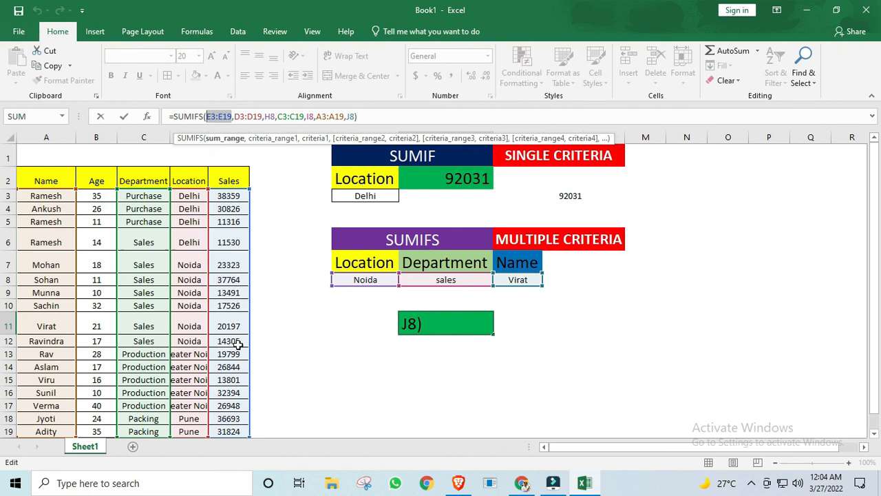
pyautogui.press('Escape')
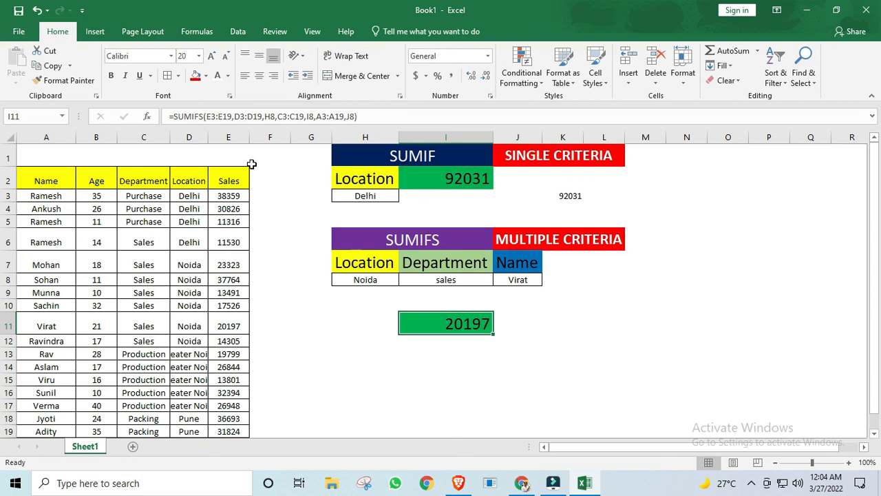
pyautogui.click(575, 342)
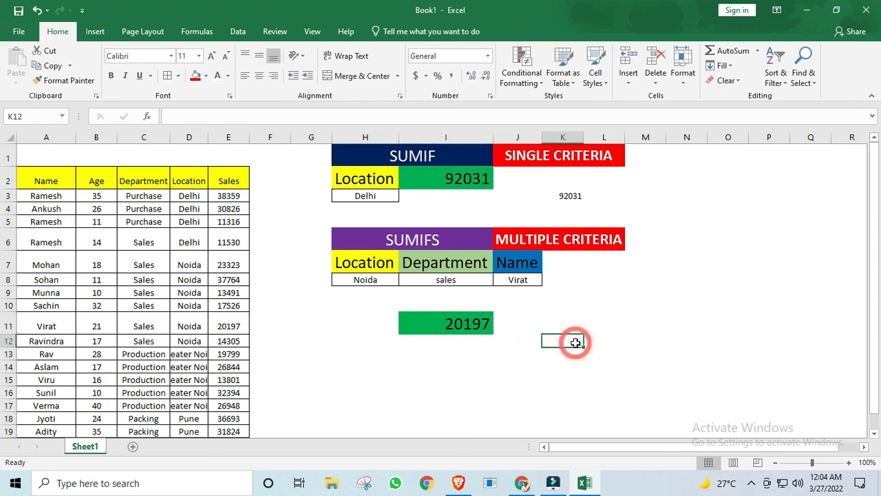
pyautogui.click(372, 156)
pyautogui.click(409, 239)
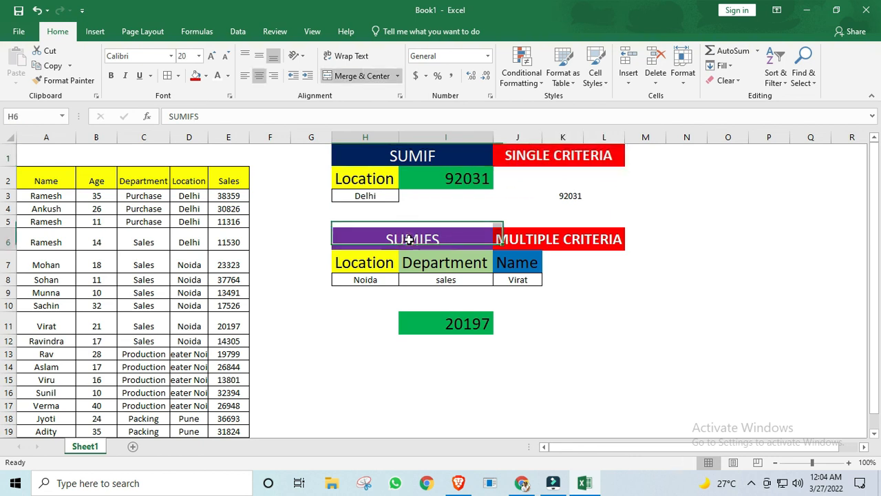
pyautogui.moveTo(409, 239); pyautogui.dragTo(558, 239)
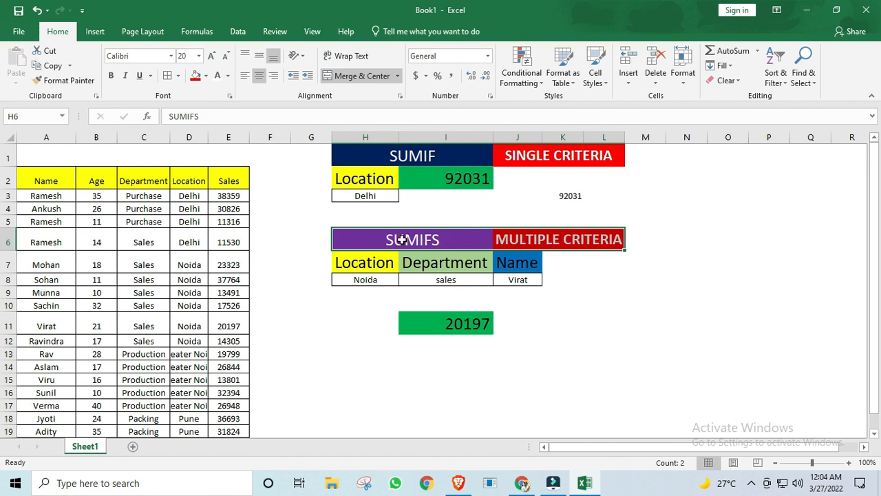
pyautogui.click(583, 289)
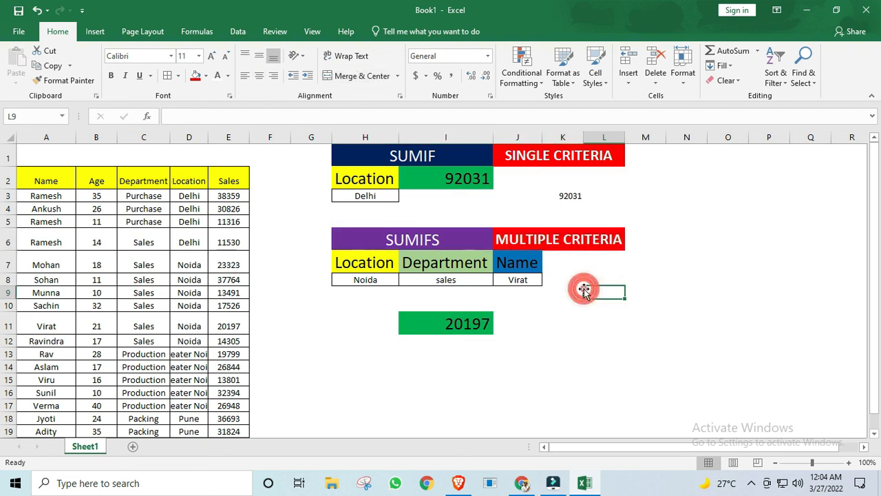
pyautogui.click(574, 199)
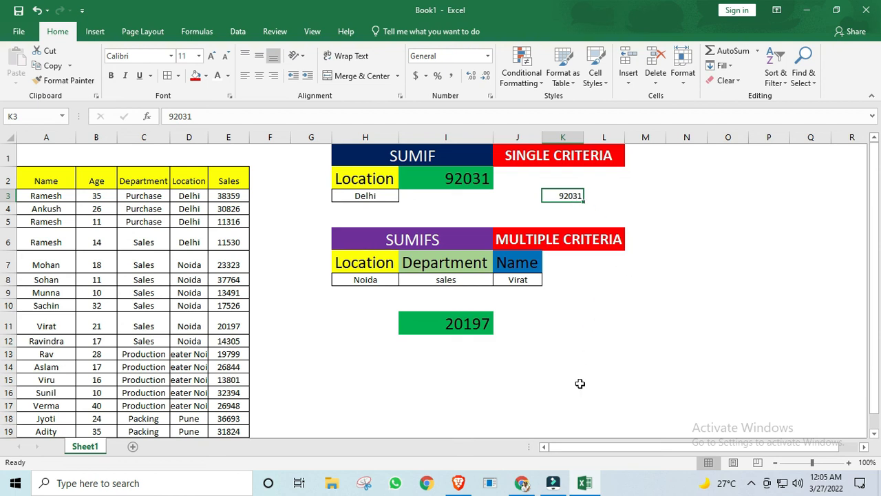
pyautogui.click(752, 482)
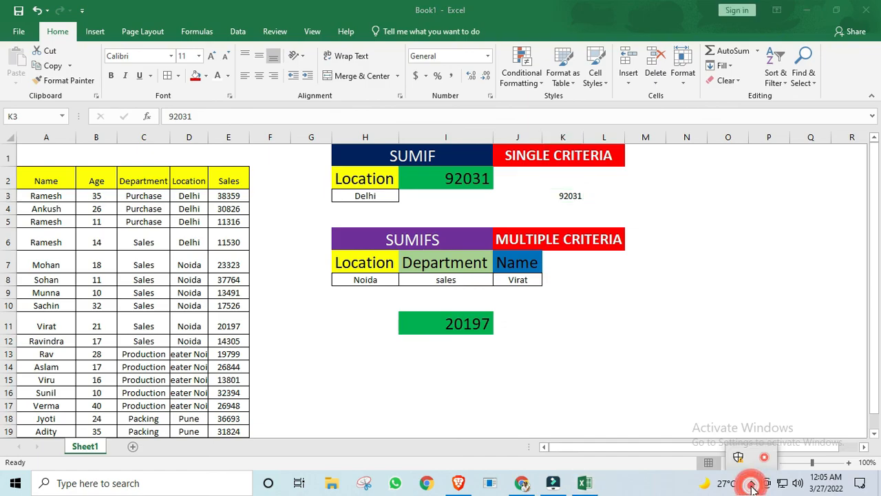